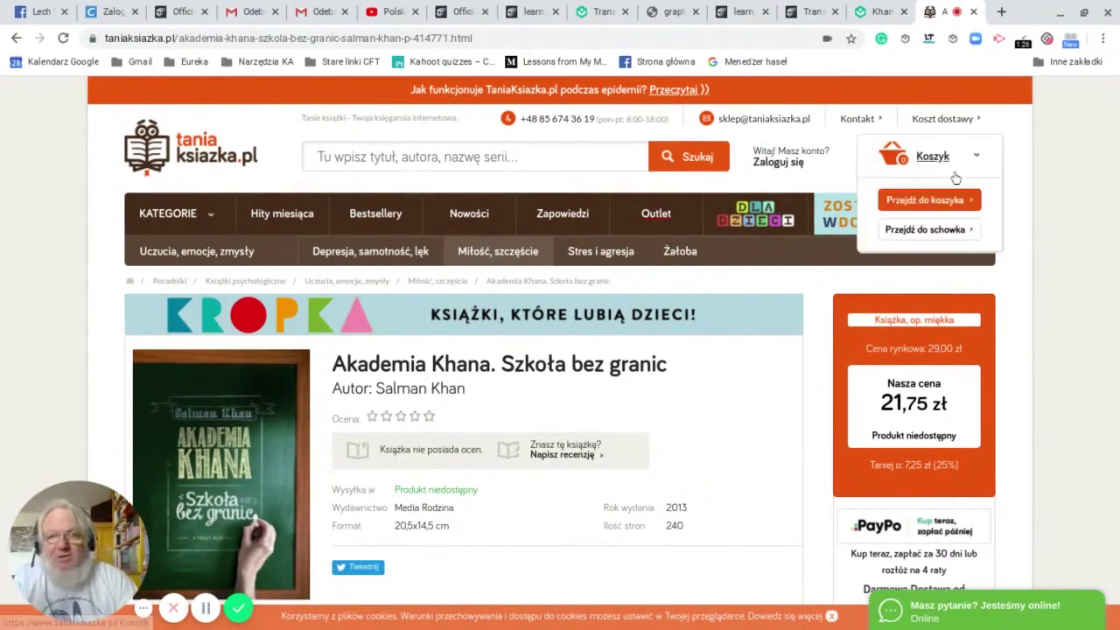
# Switch to the Khan Academy page and log in with the Google account.
pyautogui.click(878, 13)
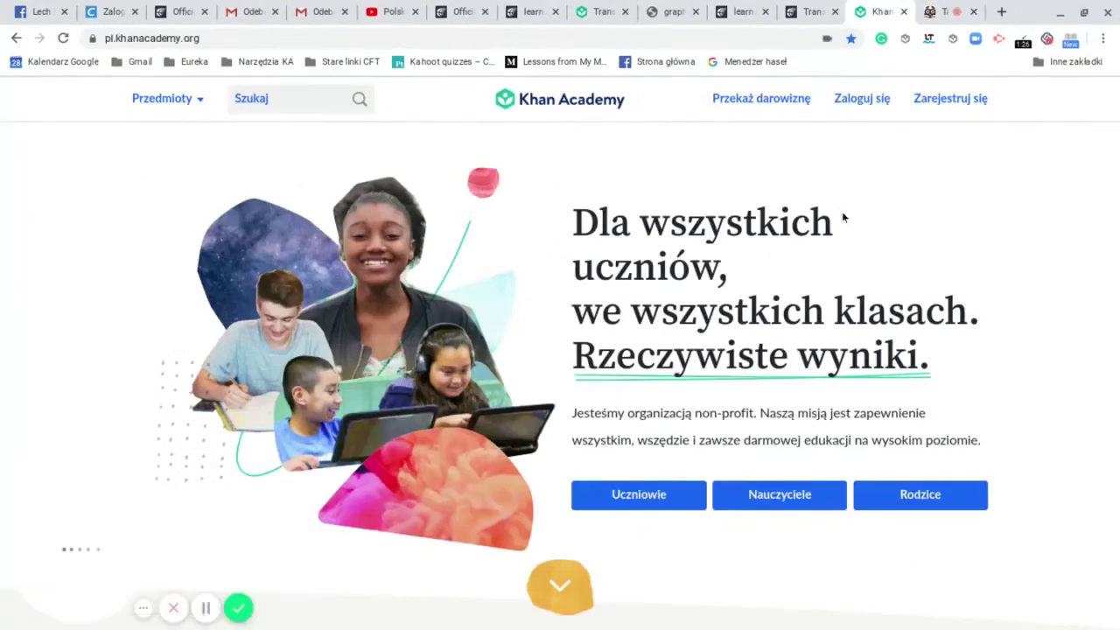
pyautogui.click(857, 100)
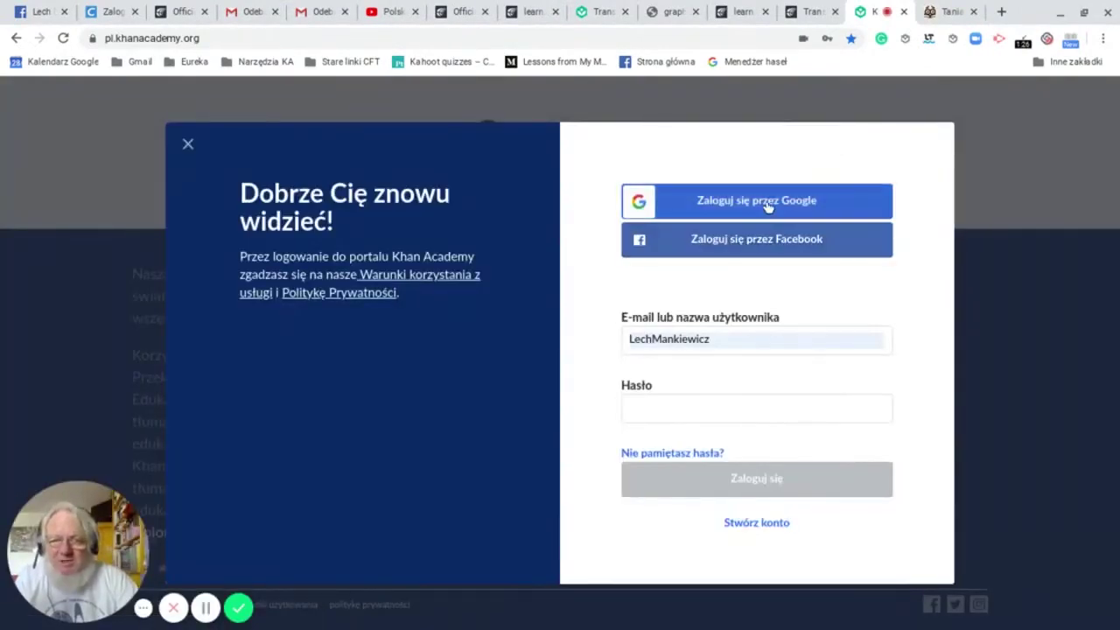
pyautogui.click(767, 204)
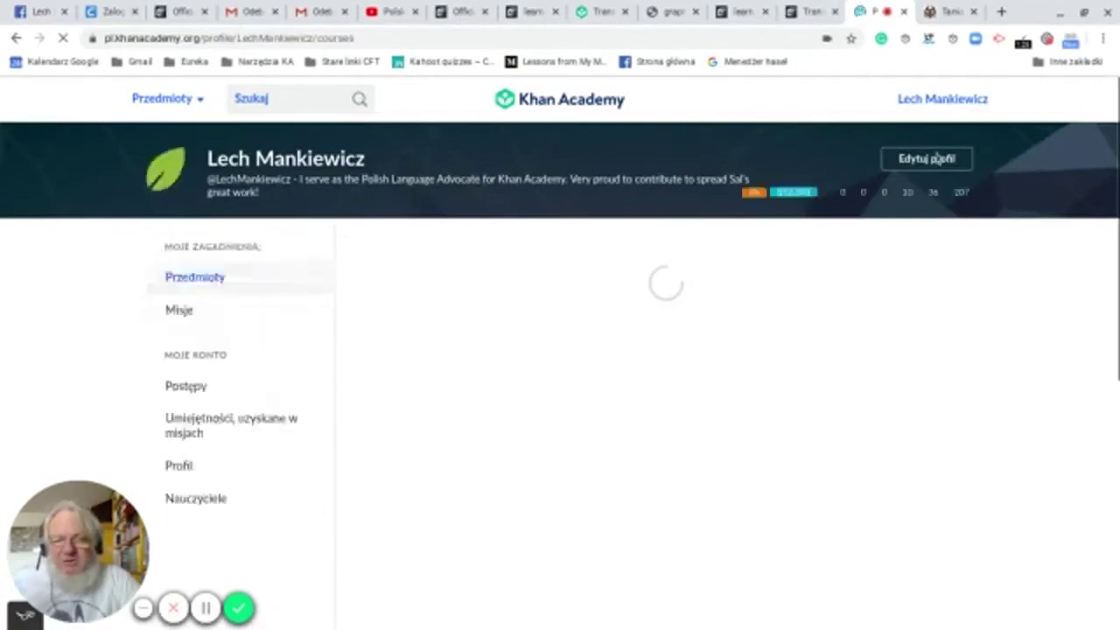
# Go to the teacher dashboard and open the class Klasa demonstracyjna.
pyautogui.click(927, 98)
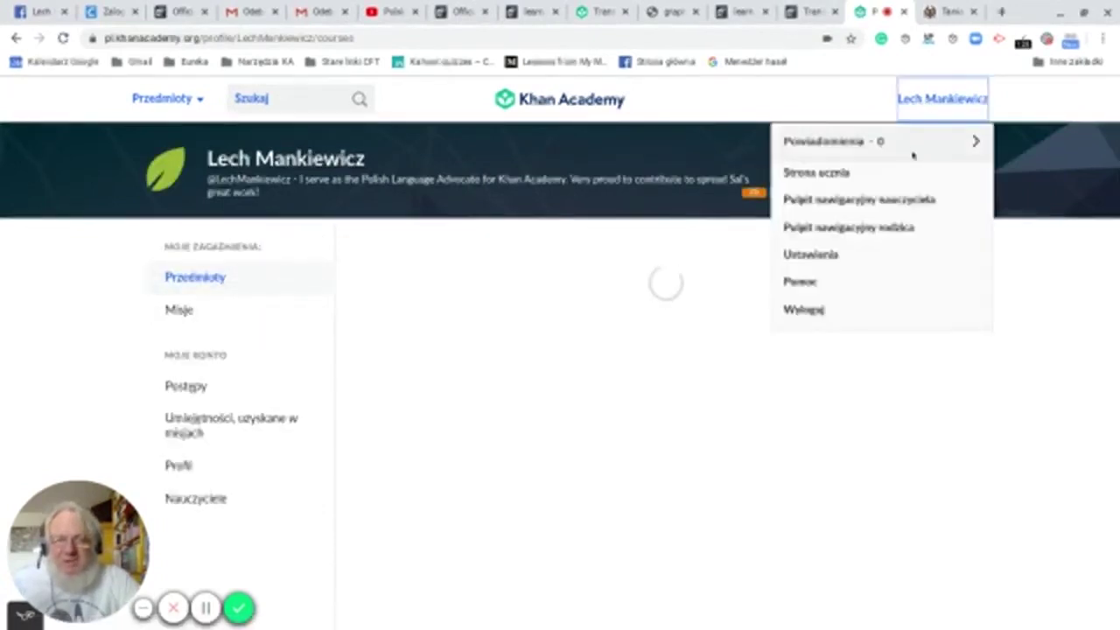
pyautogui.click(890, 201)
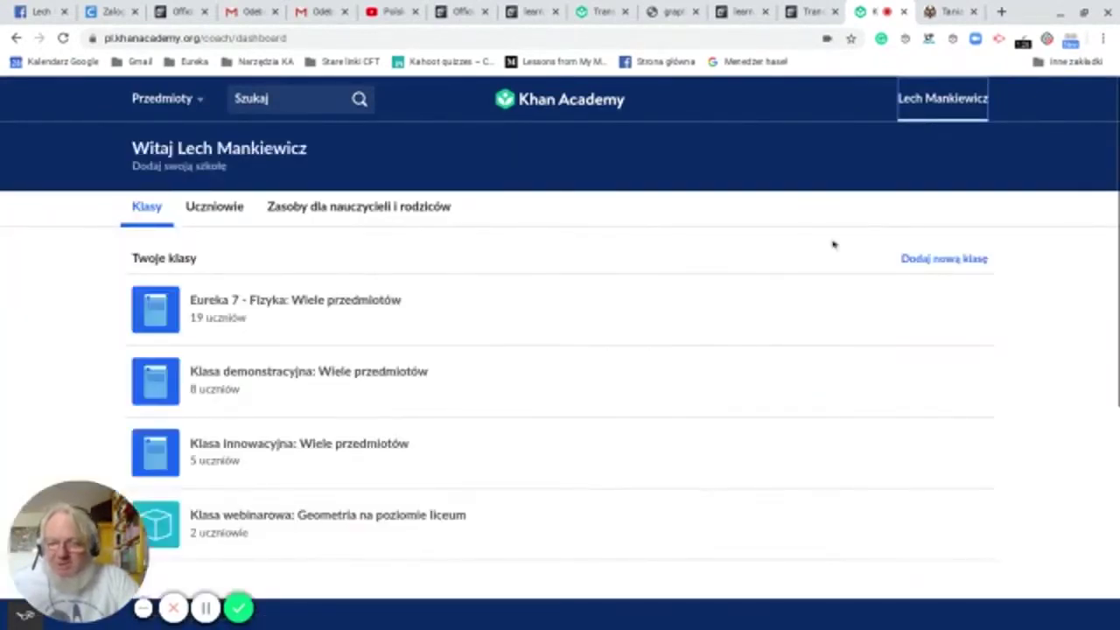
pyautogui.click(311, 373)
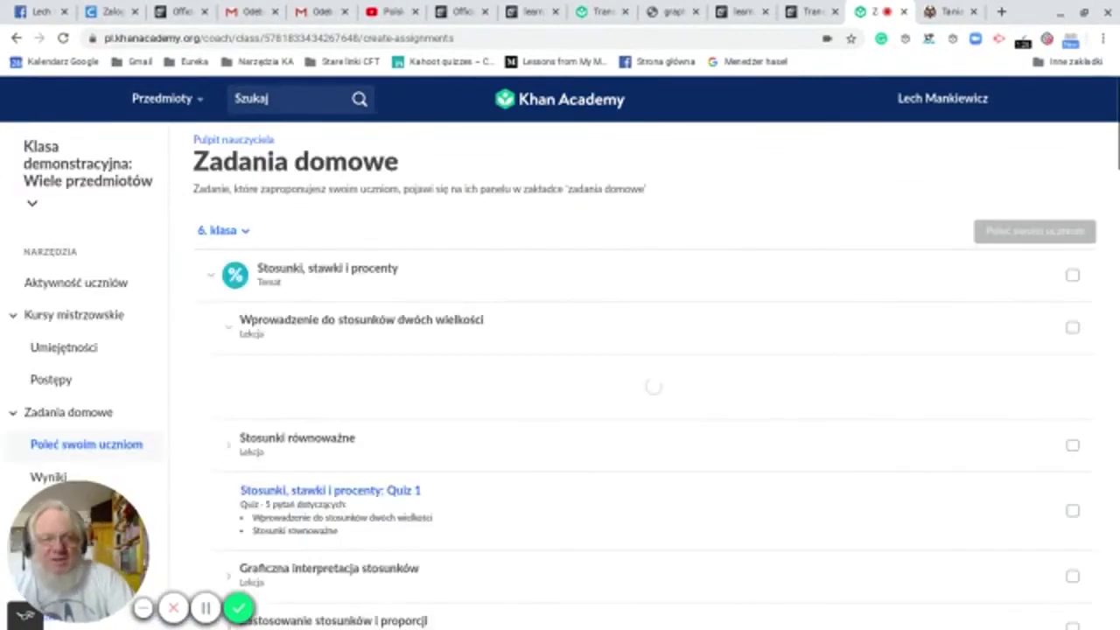
# Review the course selection in the class settings and save it without changing any course.
pyautogui.scroll(-3, 455, 183)
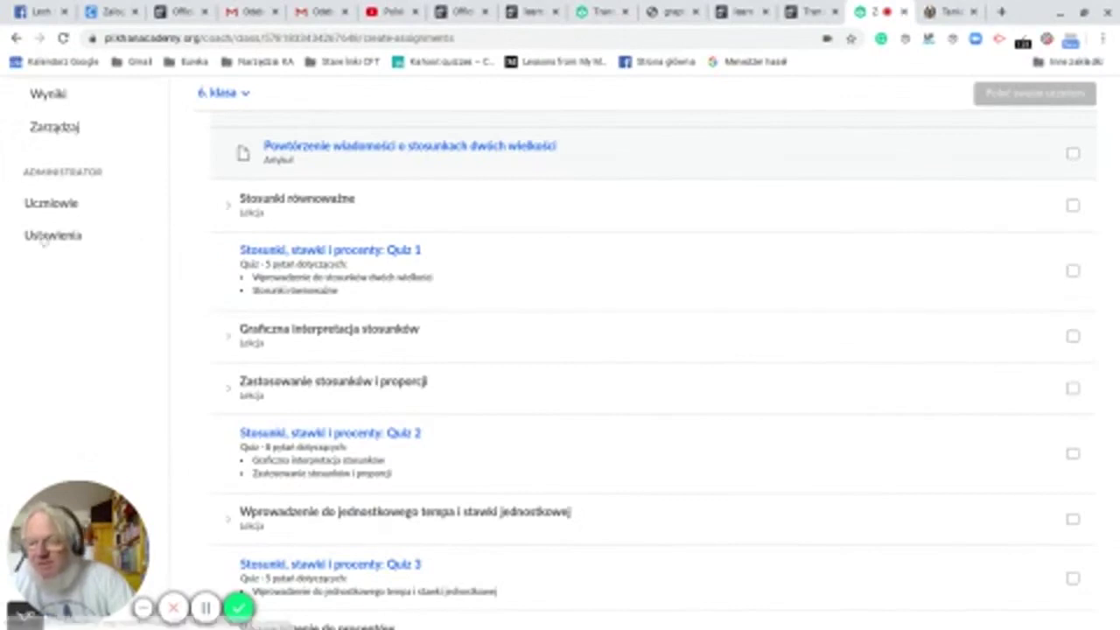
pyautogui.click(46, 236)
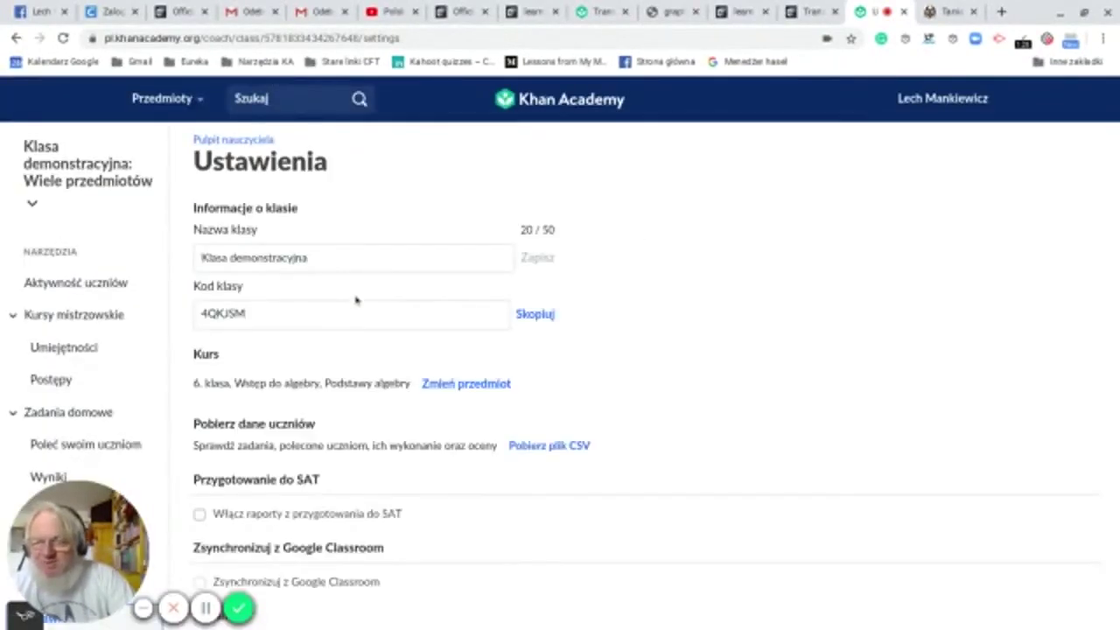
pyautogui.click(467, 385)
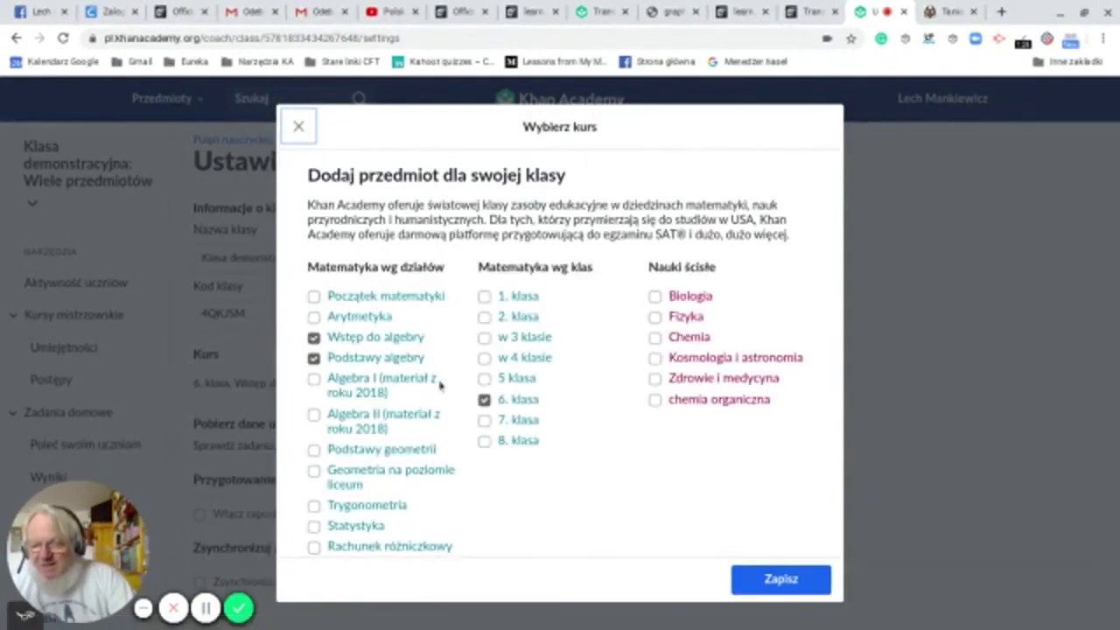
pyautogui.click(780, 581)
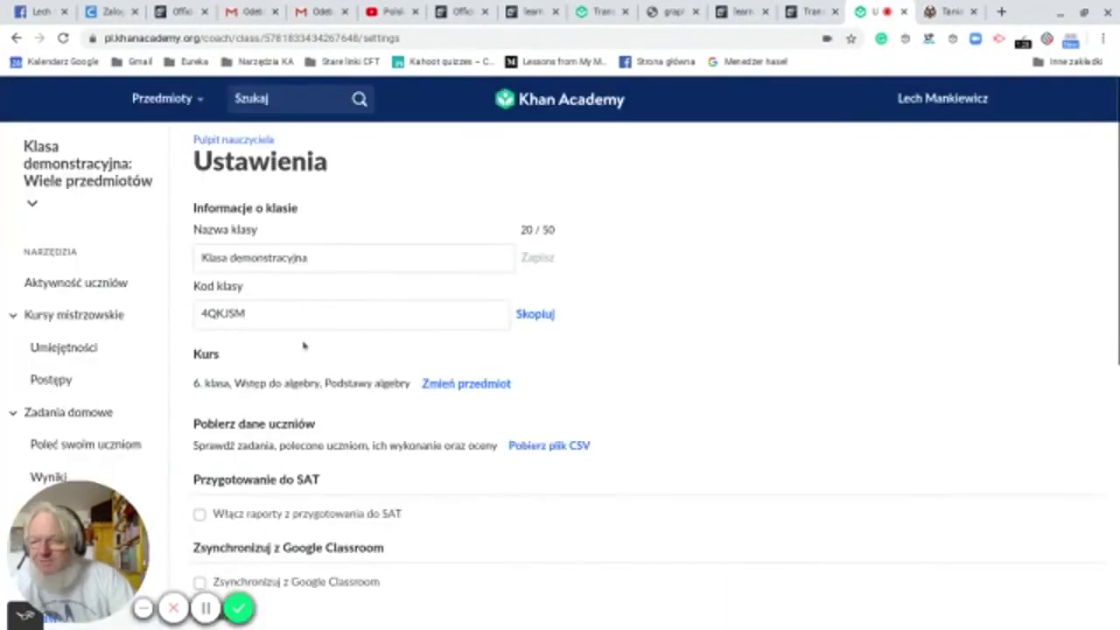
# From the class's homework assignment page, add the courses Algebra I and Algebra II (materiał z roku 2018) to the class.
pyautogui.click(133, 447)
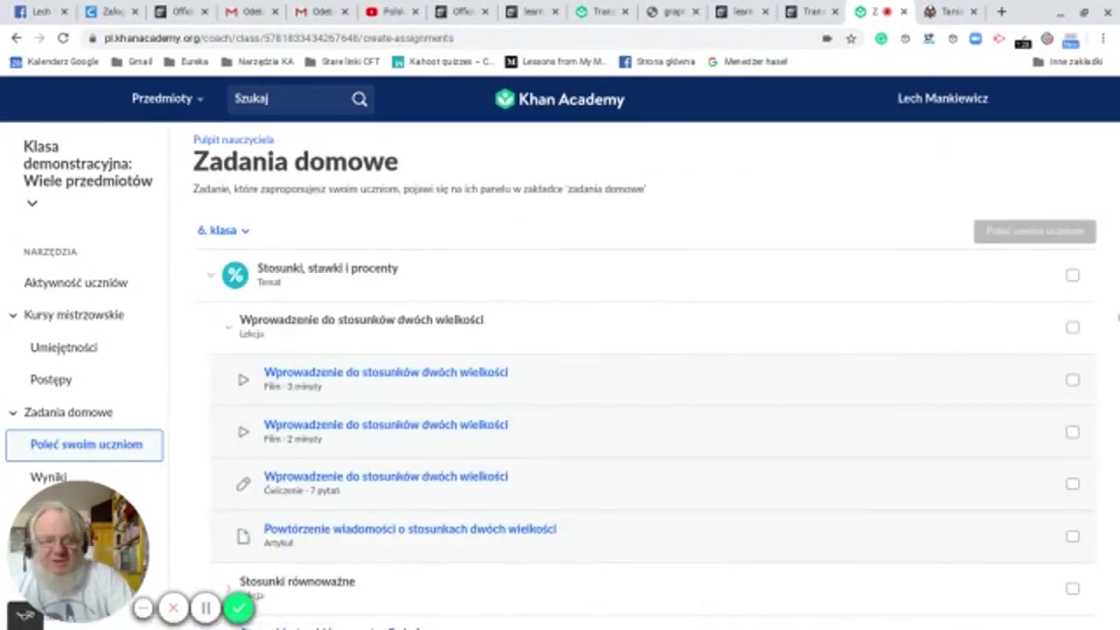
pyautogui.click(247, 233)
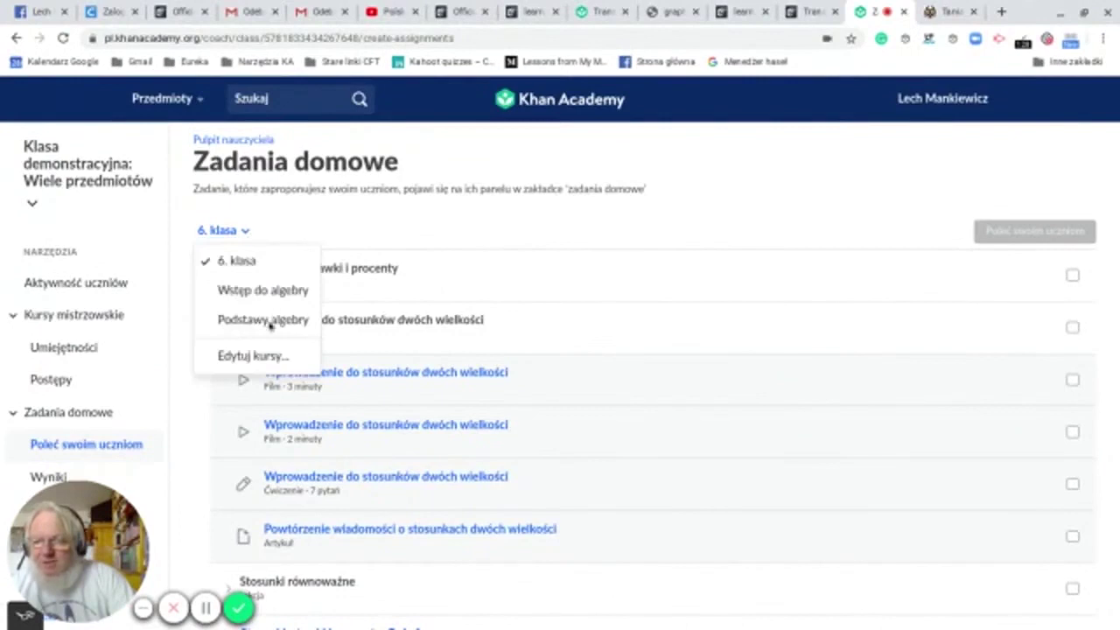
pyautogui.click(256, 355)
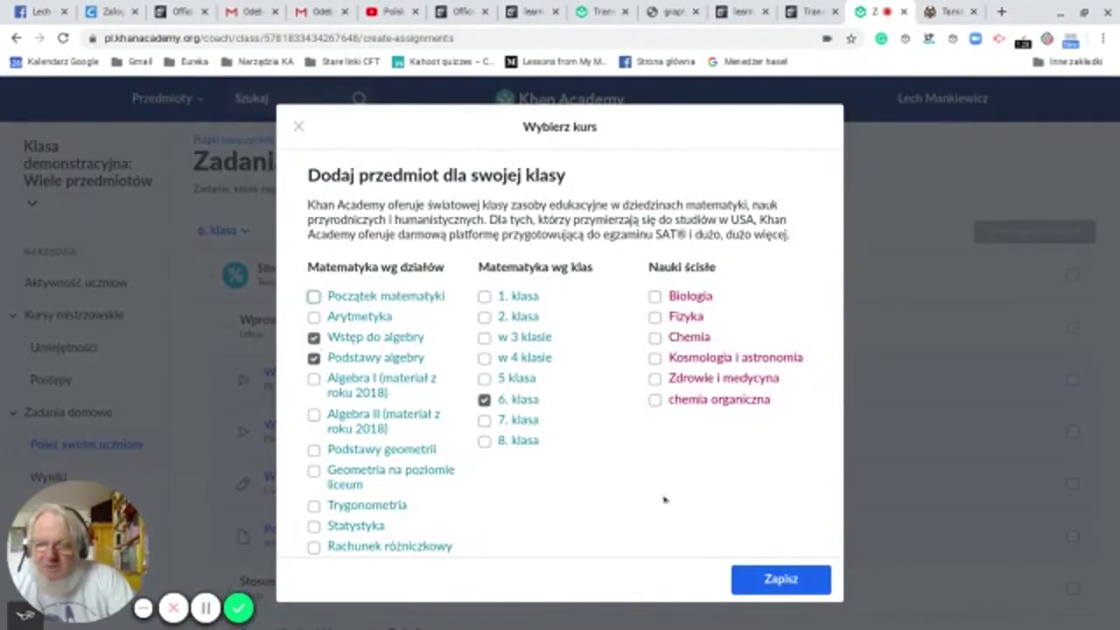
pyautogui.click(313, 383)
pyautogui.click(315, 415)
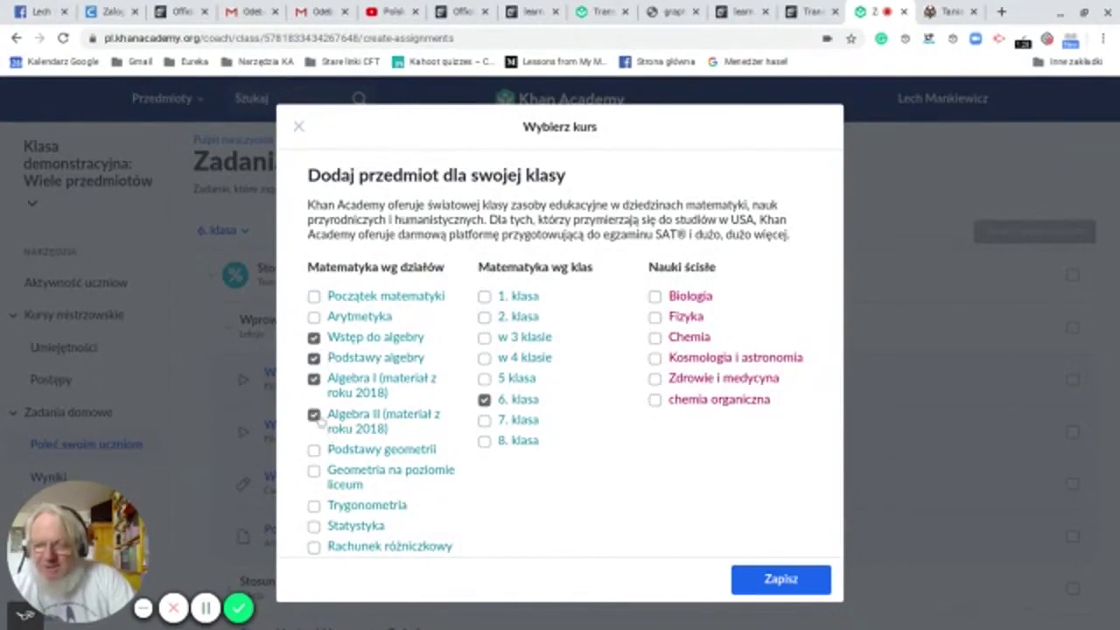
pyautogui.click(791, 580)
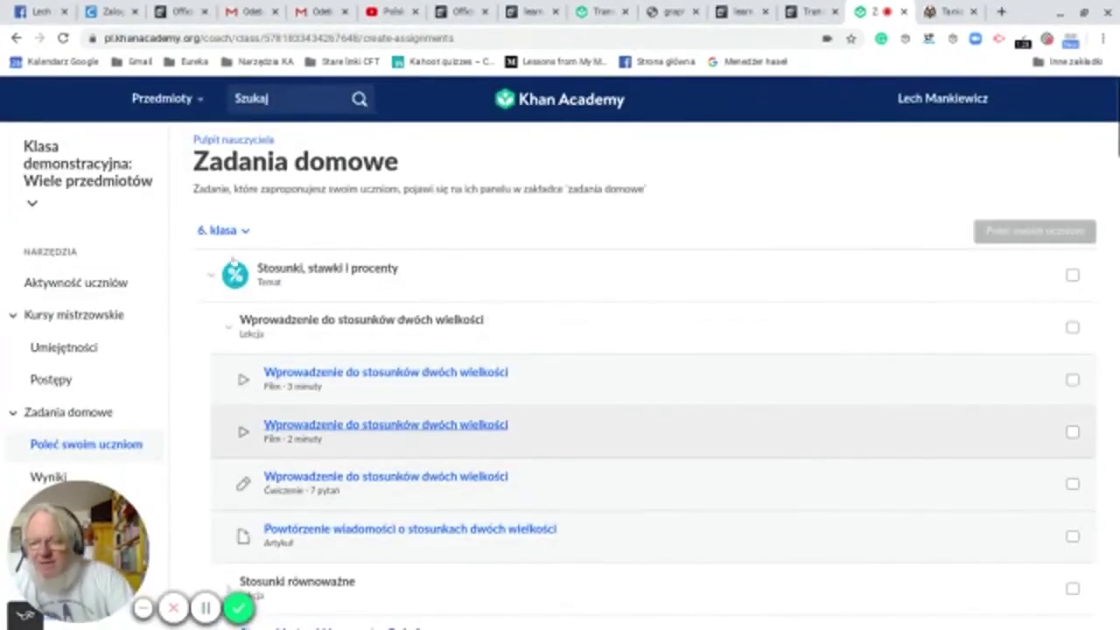
# Show the assignable content of Algebra II (materiał z roku 2018) and expand the lesson Składanie funkcji under Funkcje.
pyautogui.click(223, 230)
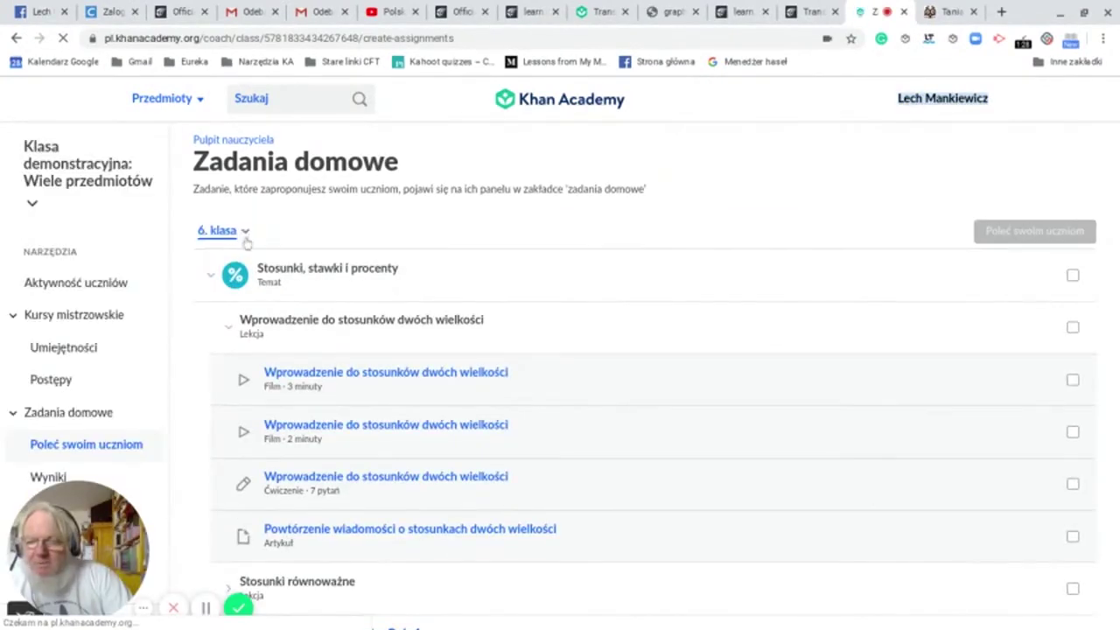
pyautogui.click(245, 232)
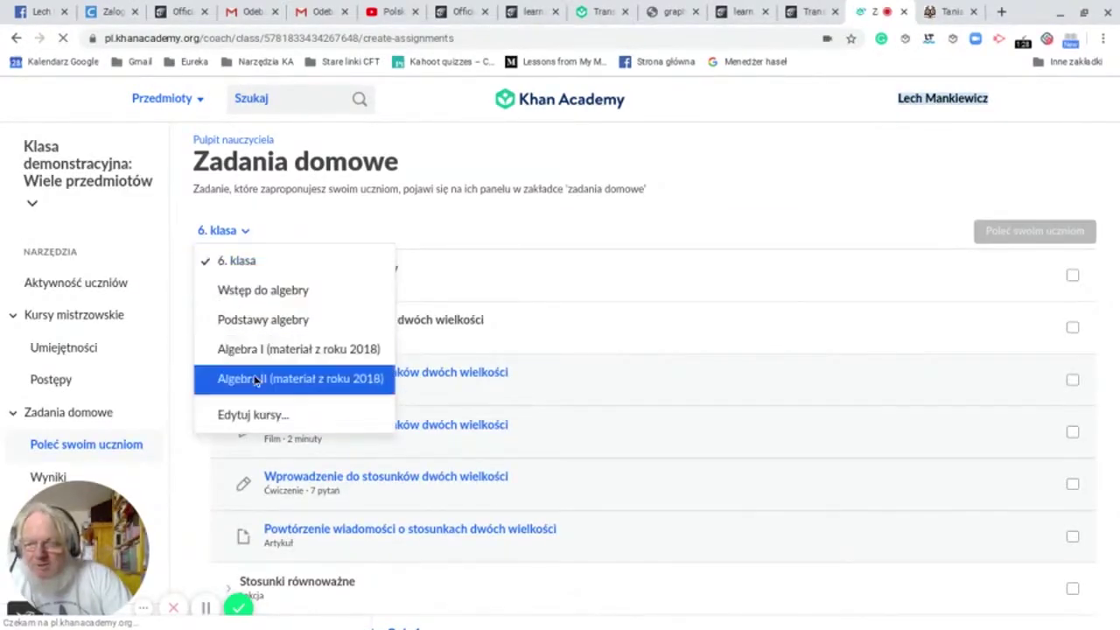
pyautogui.click(252, 380)
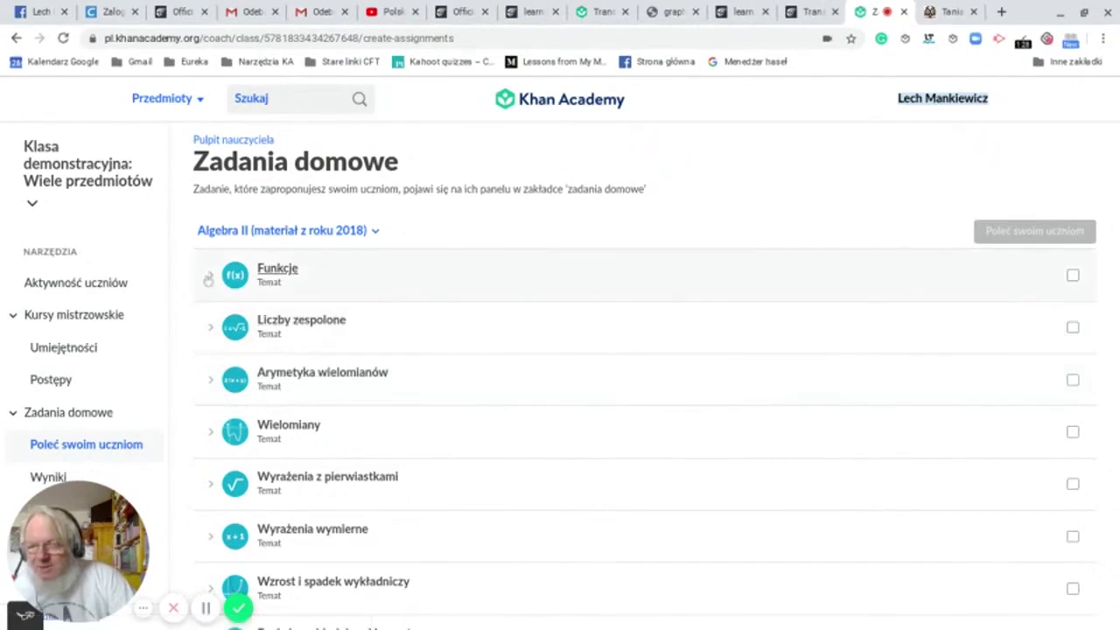
pyautogui.click(209, 279)
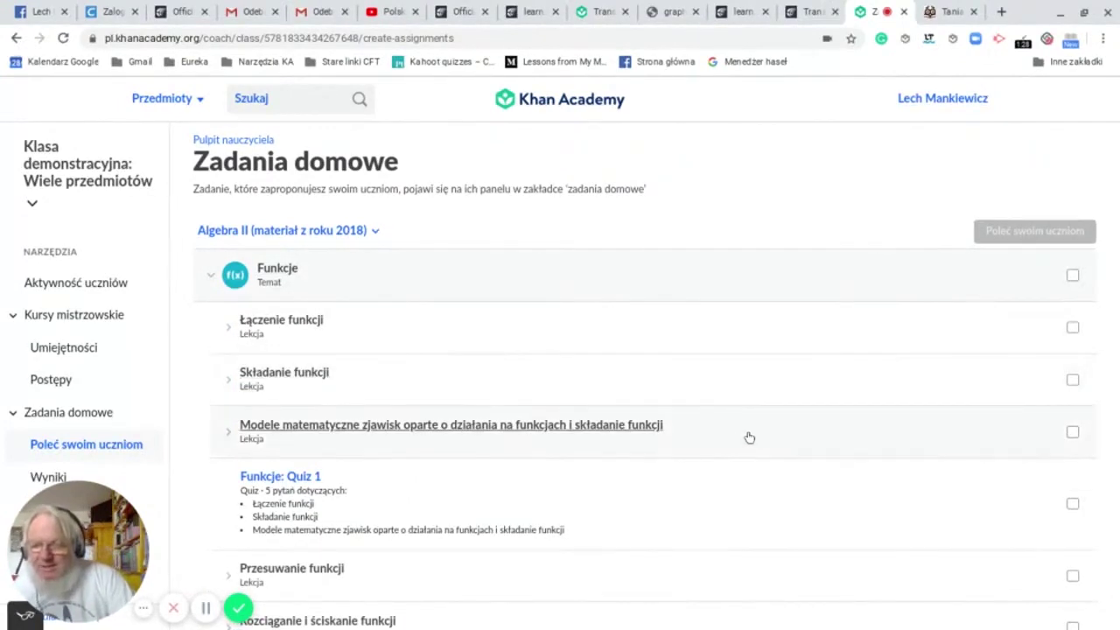
pyautogui.click(350, 398)
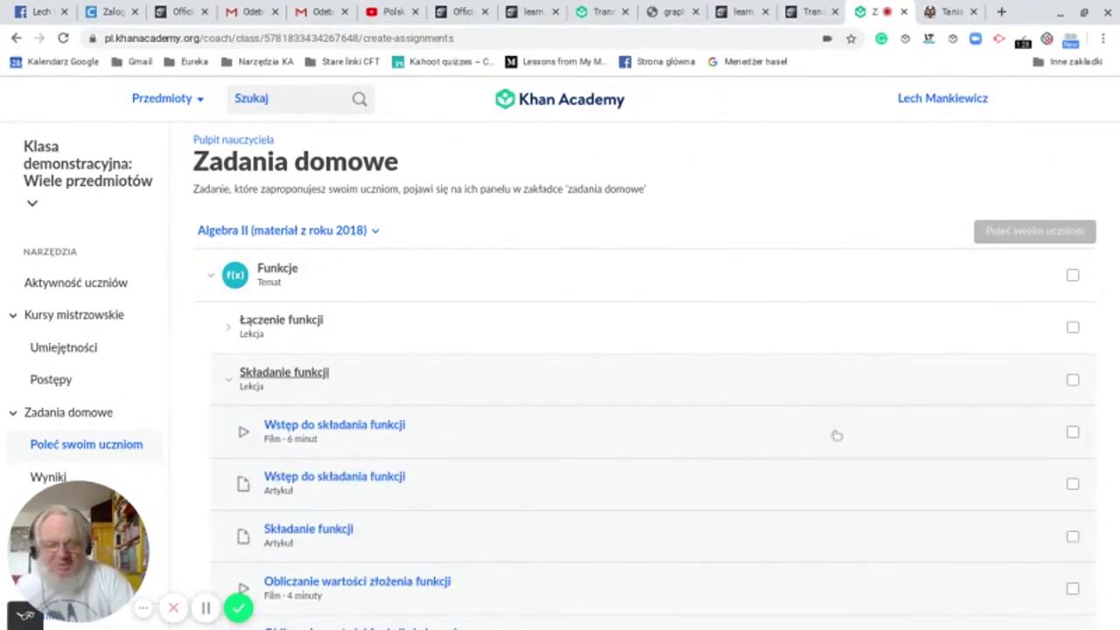
# Select the film and article Wstęp do składania funkcji, the article Składanie funkcji and the exercise Obliczanie wartości funkcji złożonych.
pyautogui.click(1074, 434)
pyautogui.click(1074, 486)
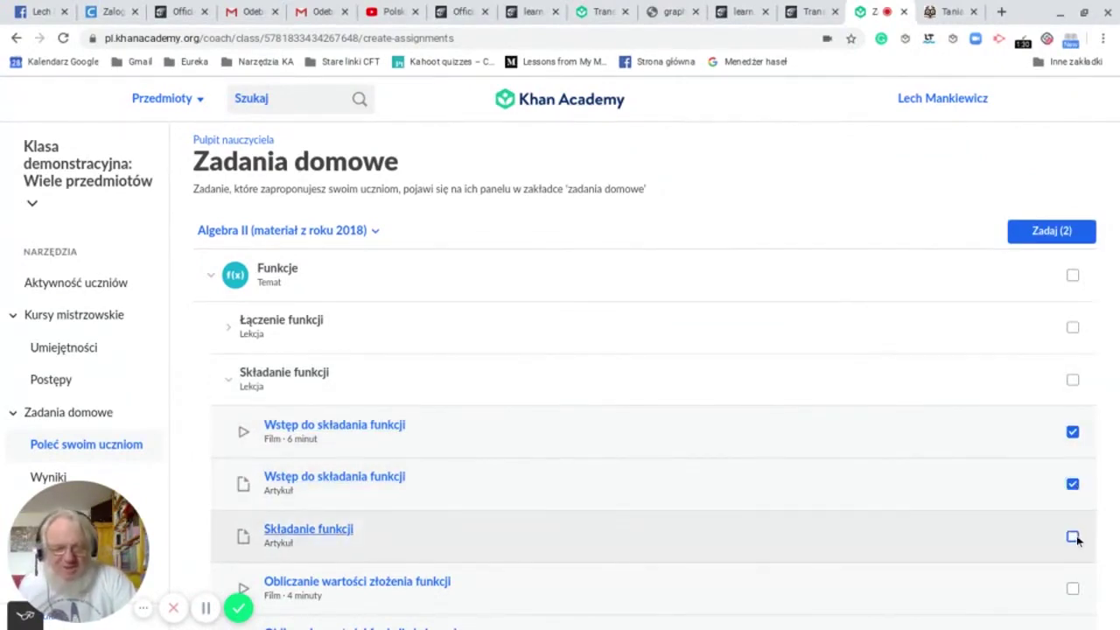
pyautogui.click(1073, 536)
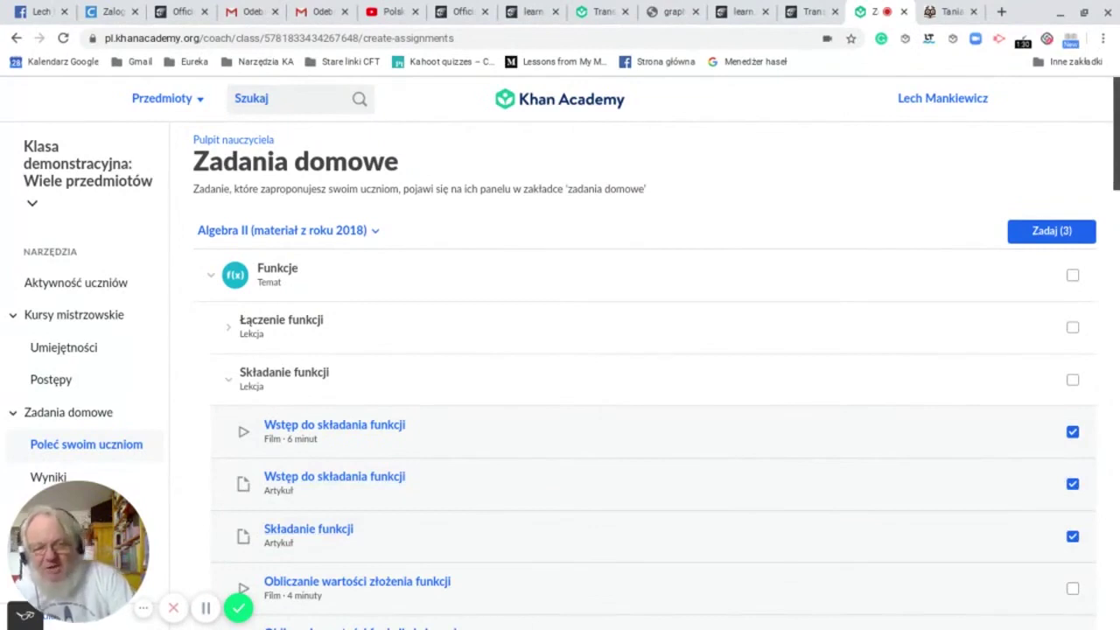
pyautogui.scroll(-3, 1118, 343)
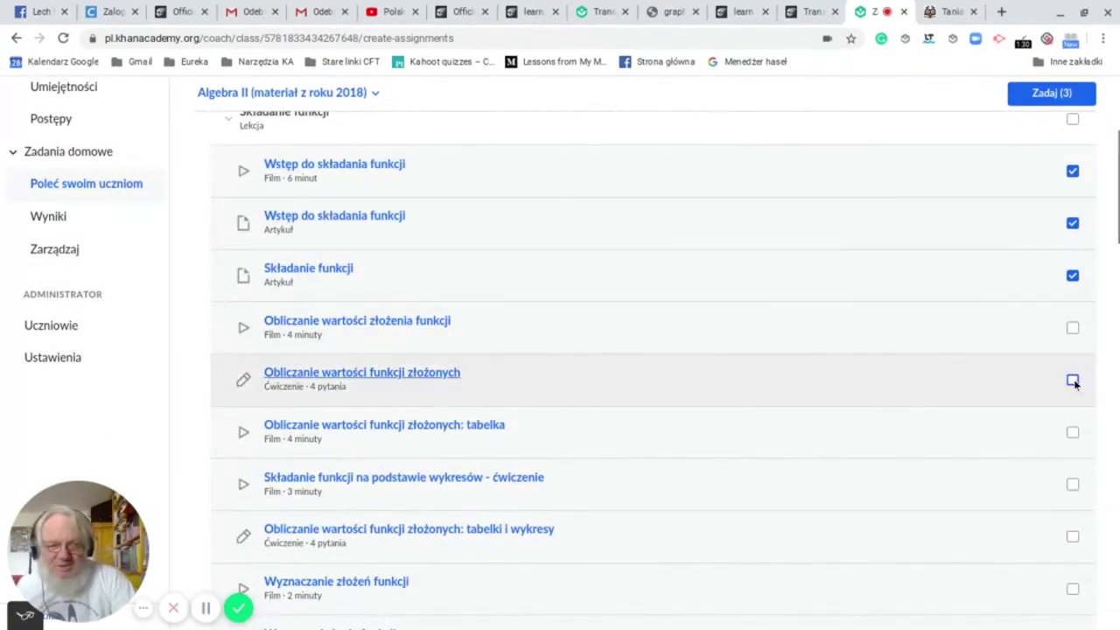
pyautogui.click(1073, 379)
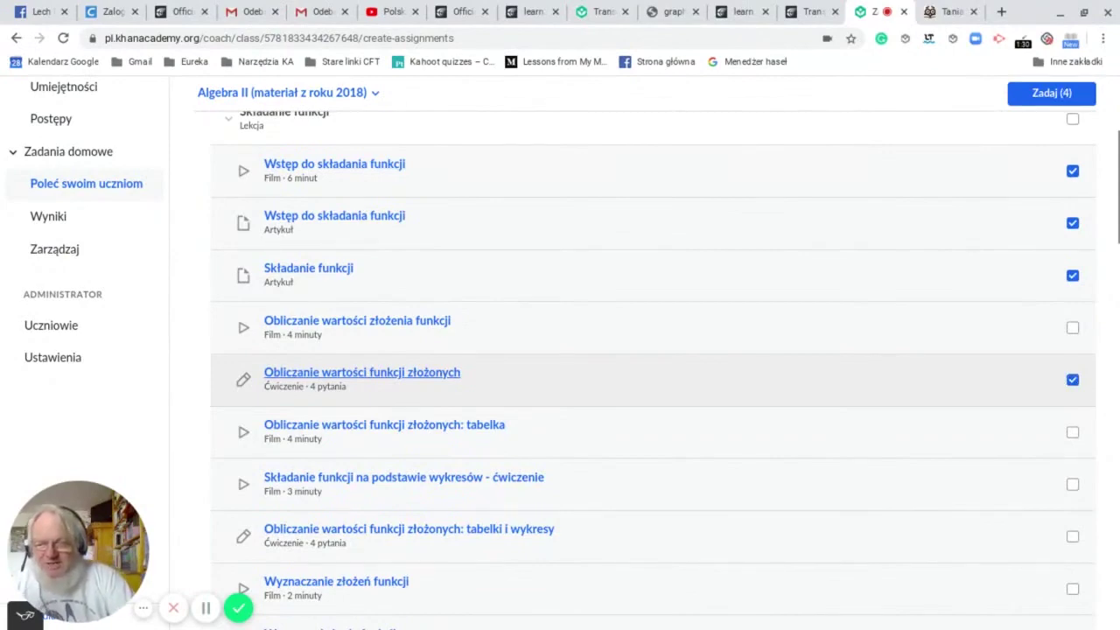
# Start assigning the four selected items and set their due date to April 8 (kwiecień 8).
pyautogui.scroll(3, 1117, 184)
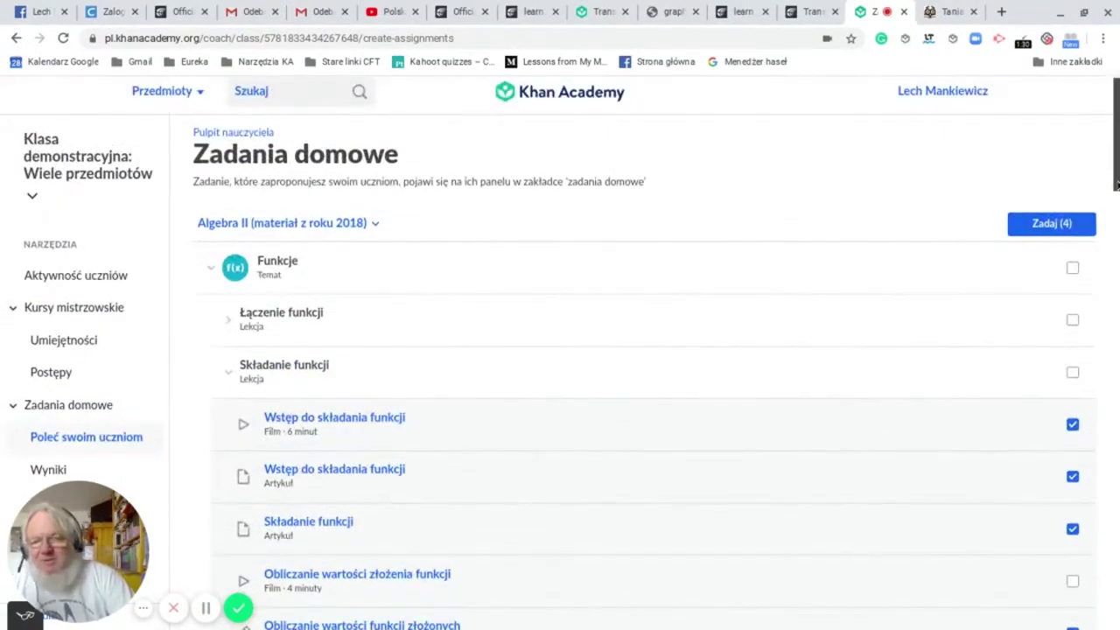
pyautogui.click(1064, 223)
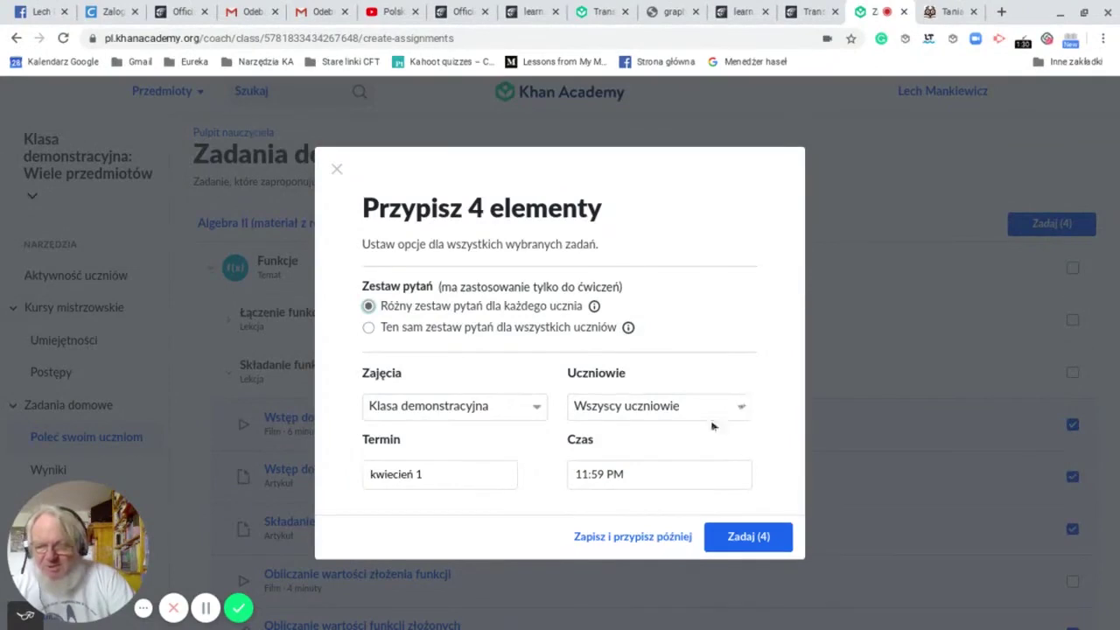
pyautogui.click(634, 473)
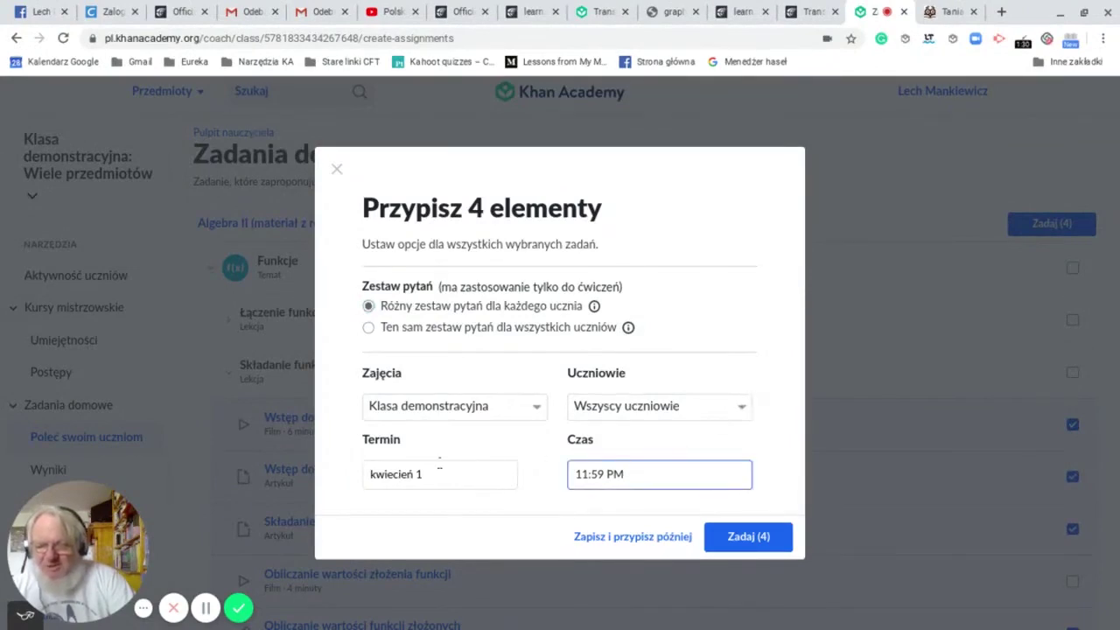
pyautogui.click(439, 473)
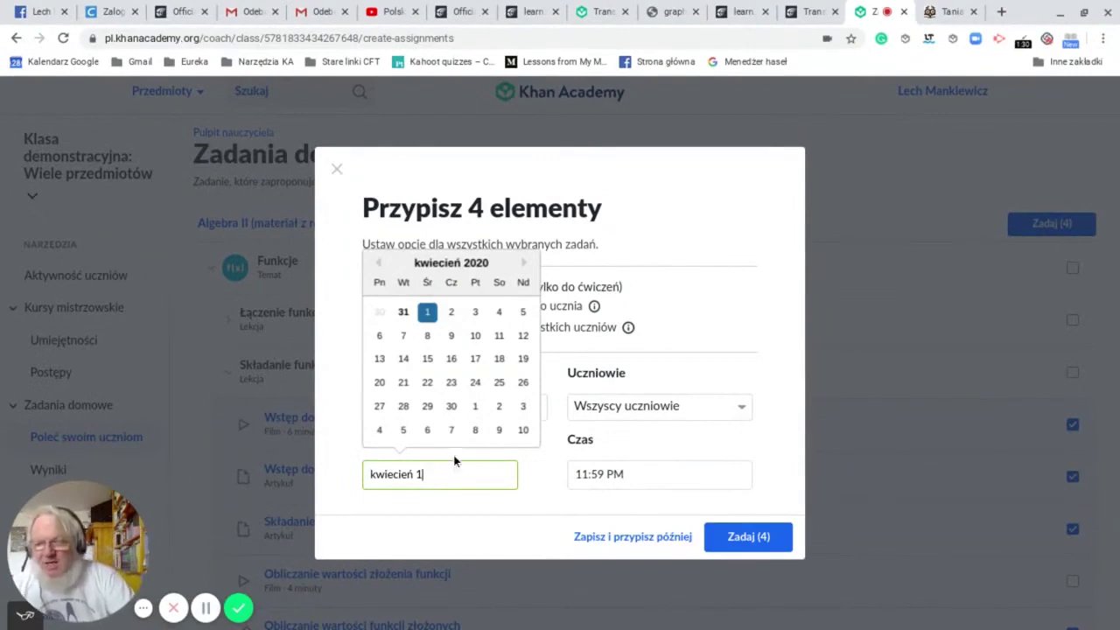
pyautogui.click(426, 336)
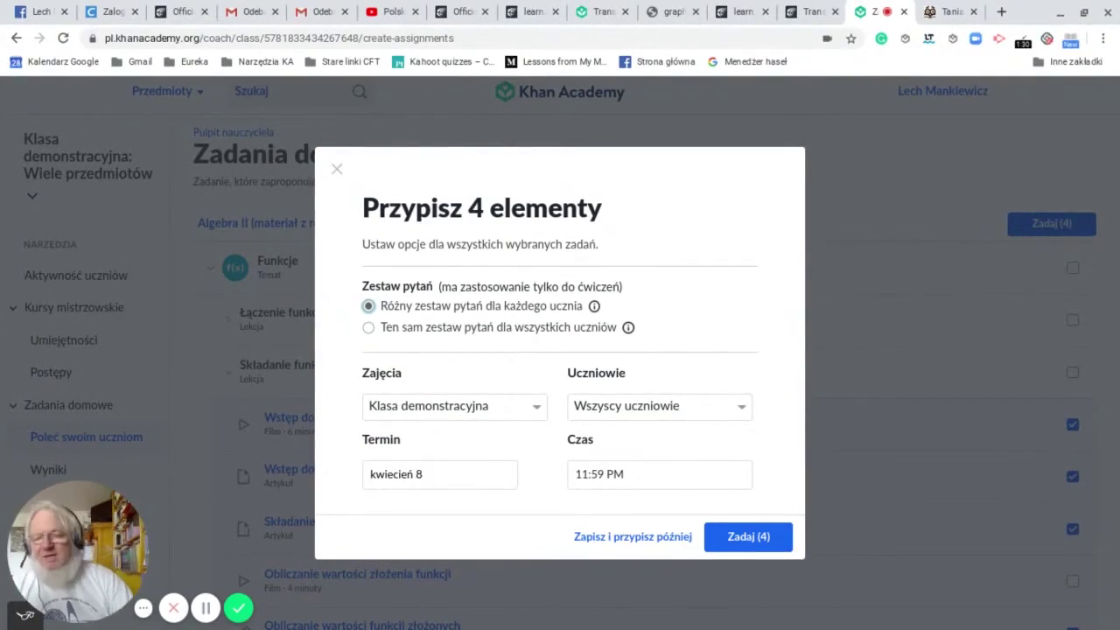
# Deselect all students as recipients and choose only the third and fifth students in the class list.
pyautogui.click(741, 410)
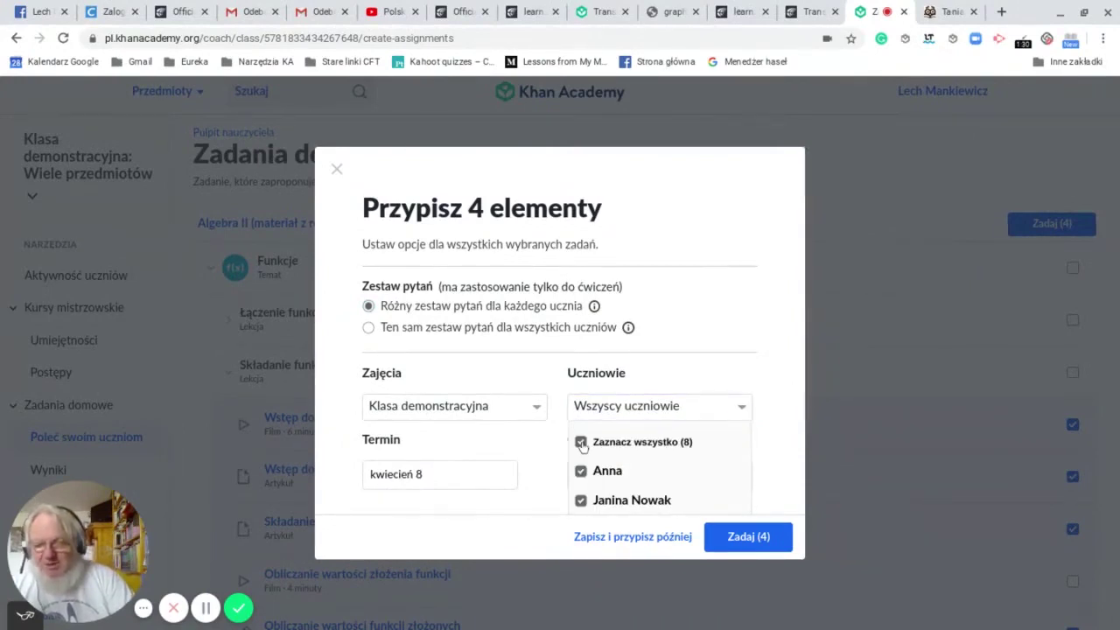
pyautogui.click(581, 444)
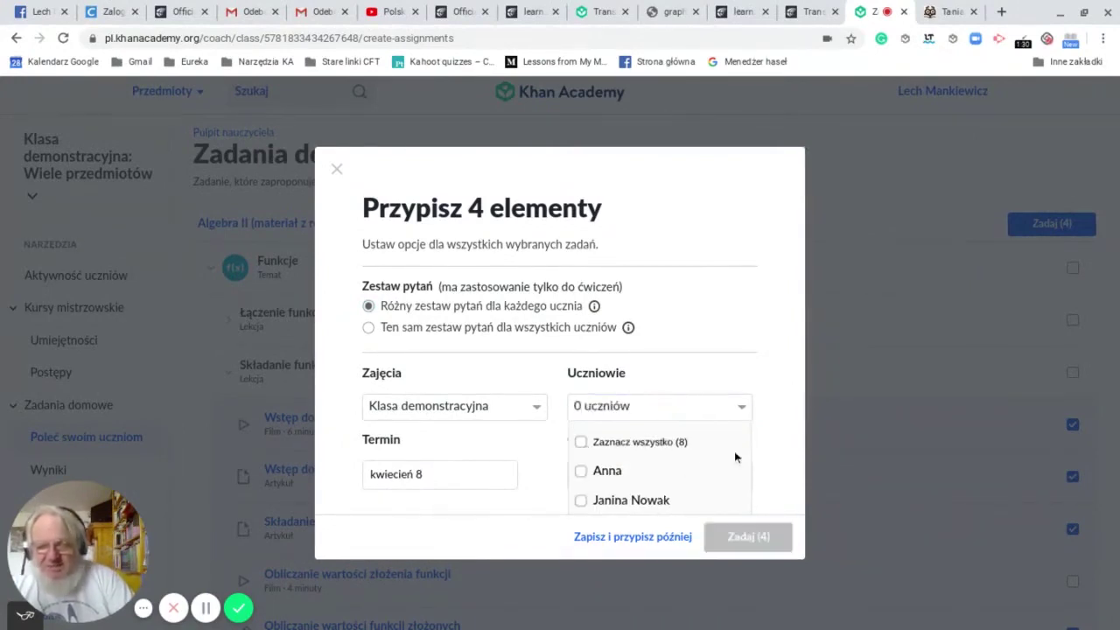
pyautogui.scroll(-1, 749, 472)
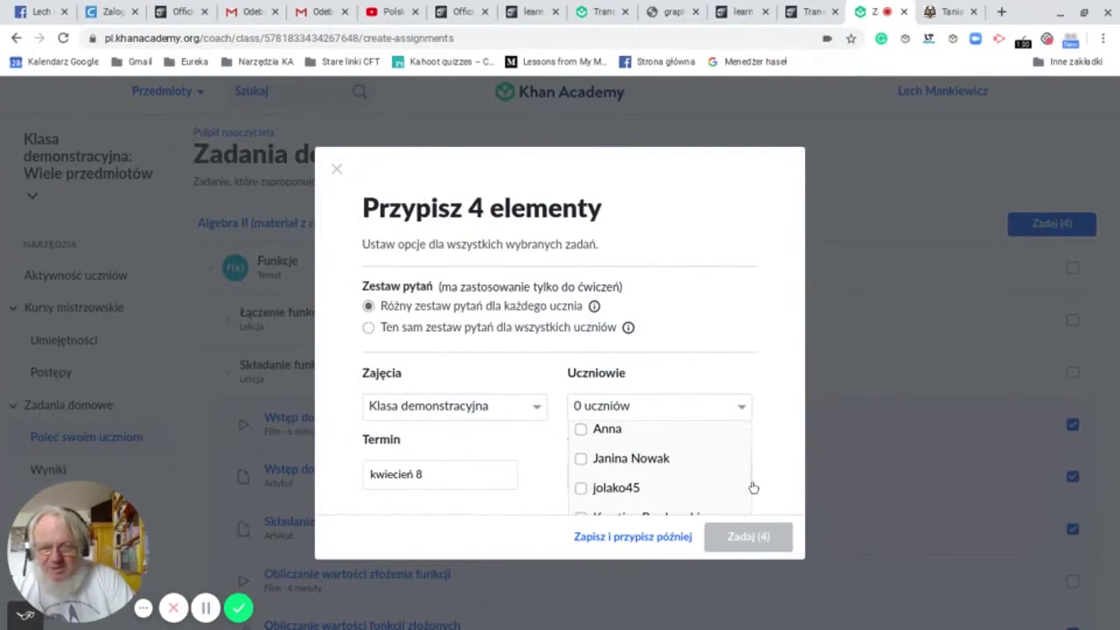
pyautogui.click(742, 478)
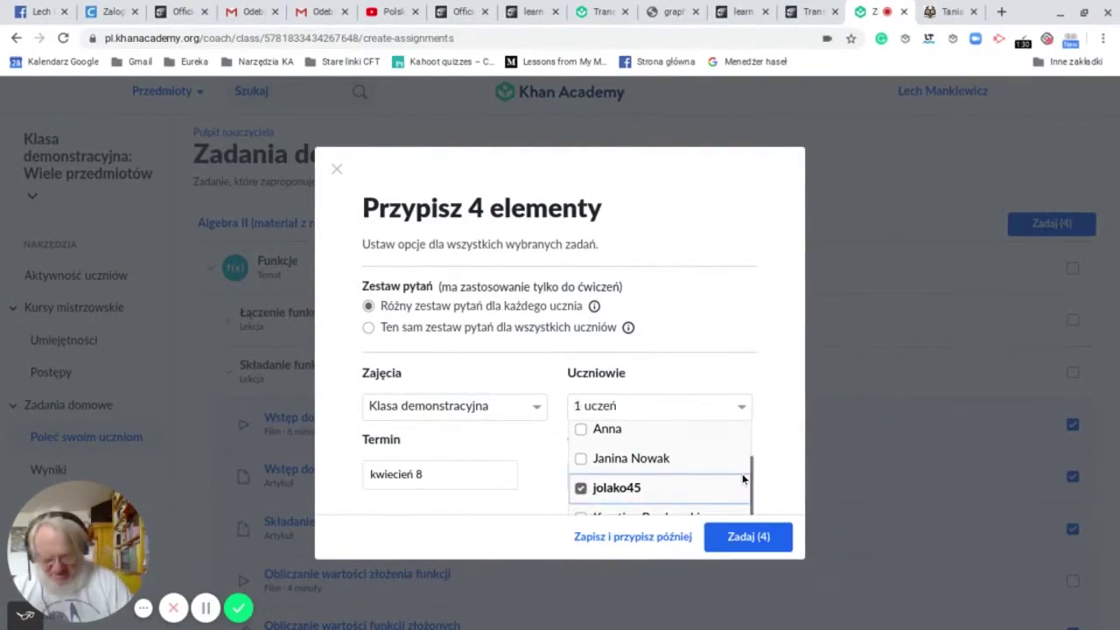
pyautogui.scroll(-2, 742, 477)
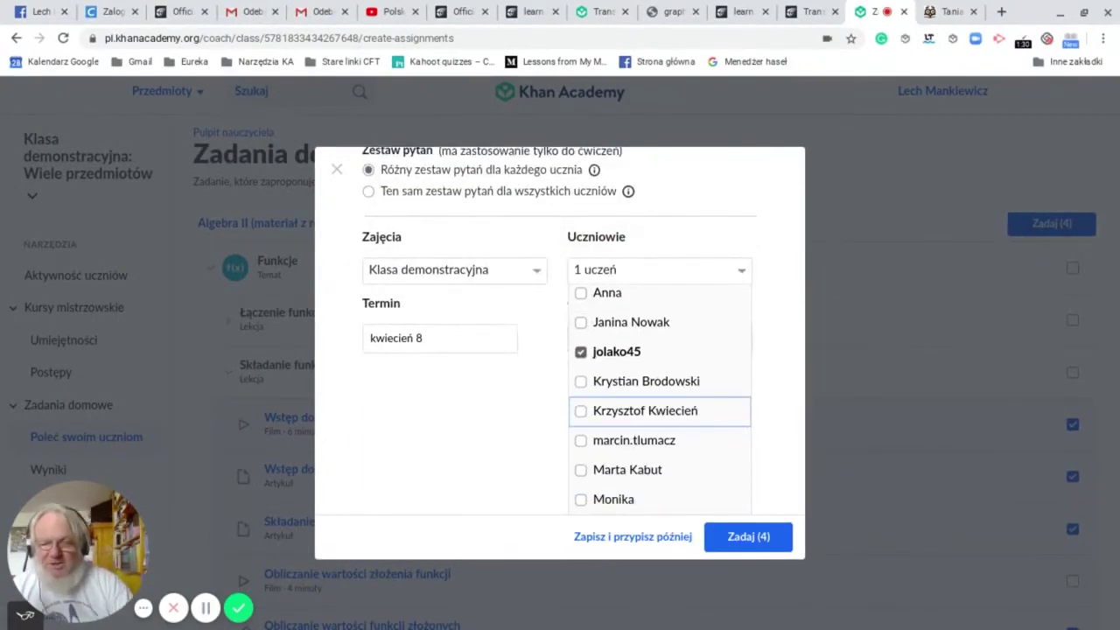
pyautogui.click(602, 414)
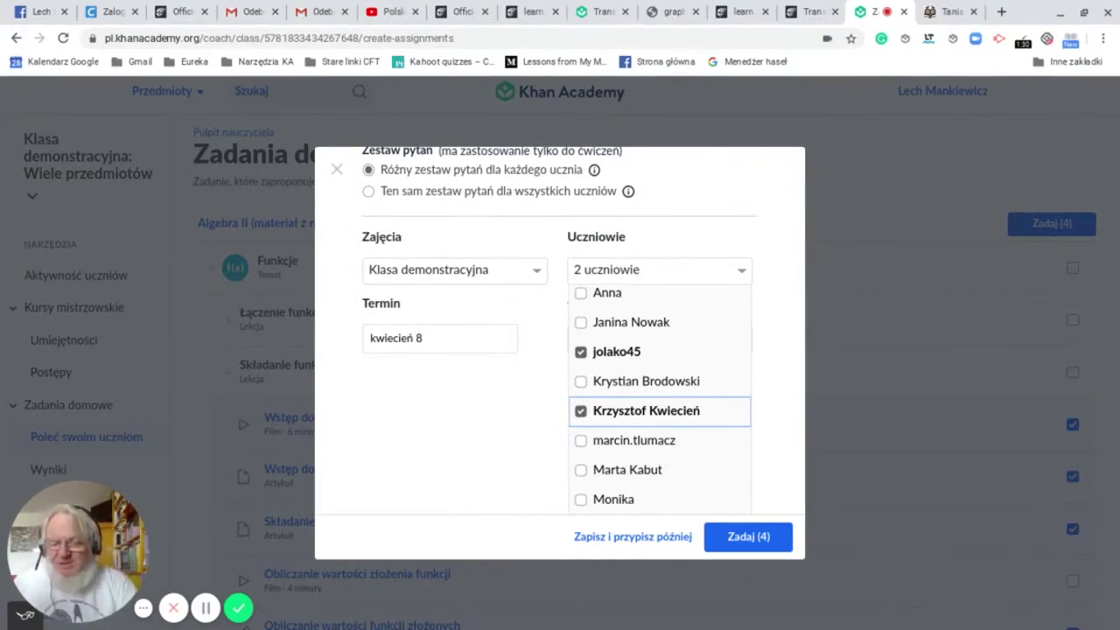
# Assign the four selected items to the two chosen students and show the assignable content of 6. klasa.
pyautogui.click(750, 537)
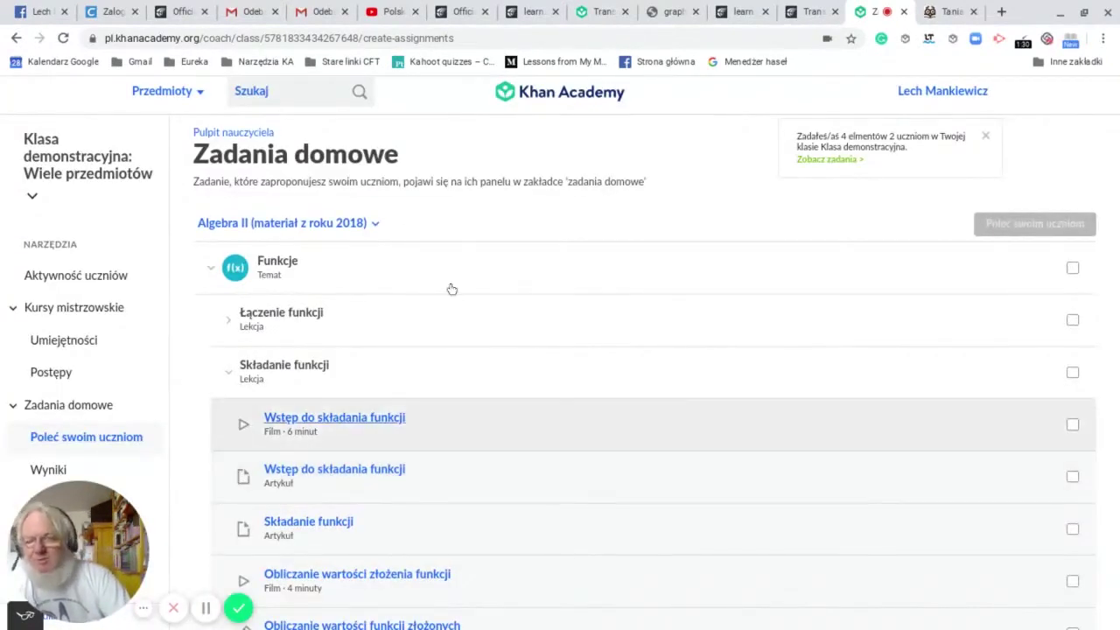
pyautogui.click(376, 225)
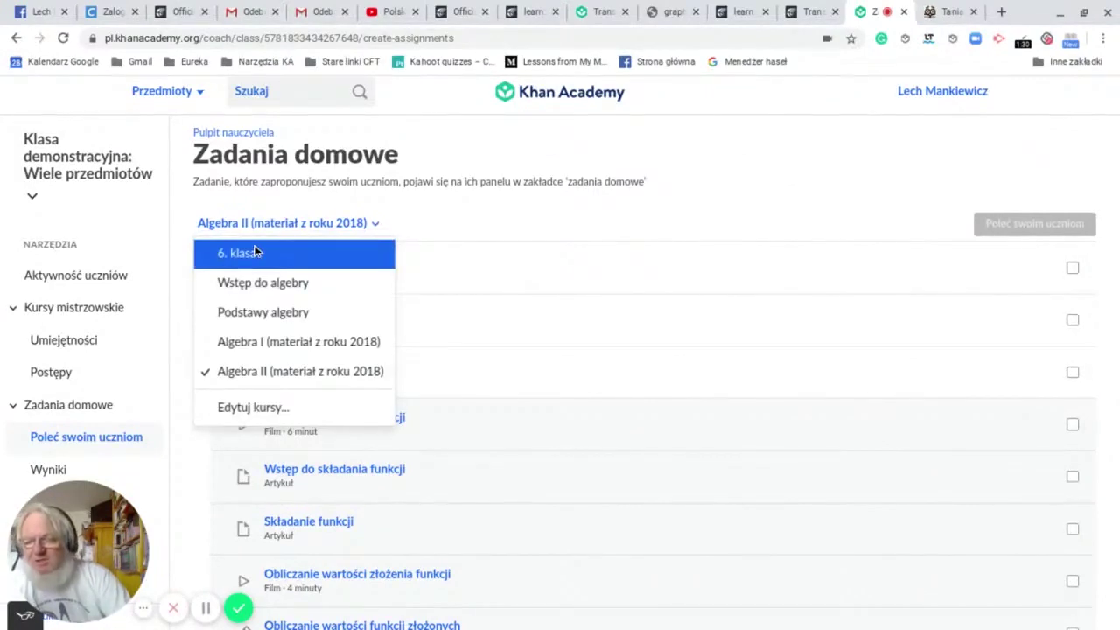
pyautogui.click(244, 255)
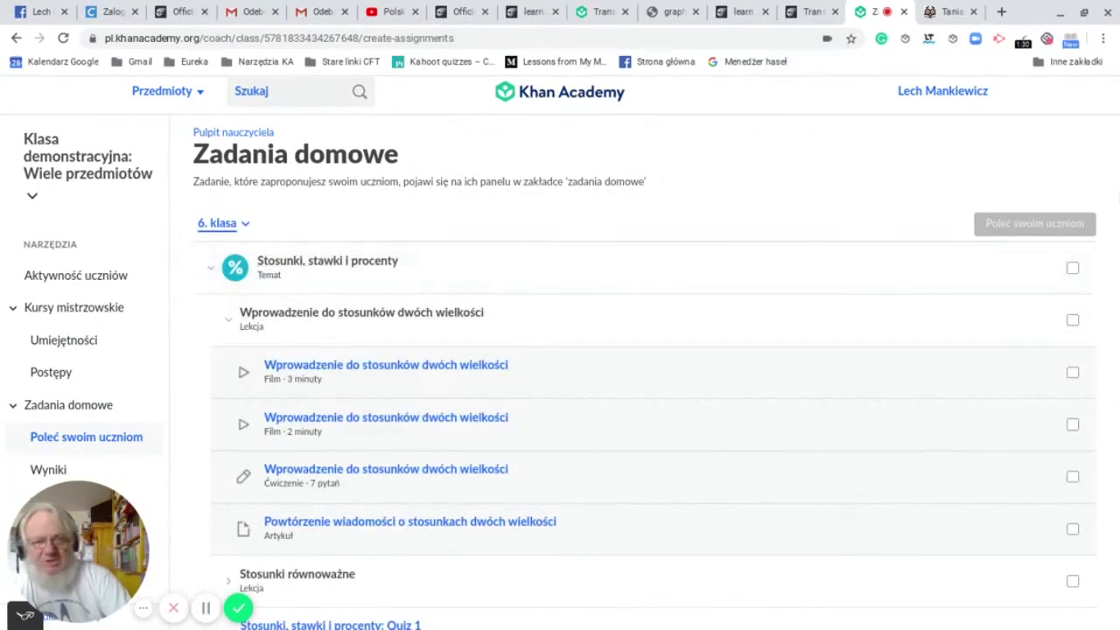
# Select the 3-minute film and the 7-question exercise Wprowadzenie do stosunków dwóch wielkości under Stosunki, stawki i procenty.
pyautogui.scroll(-1, 1111, 262)
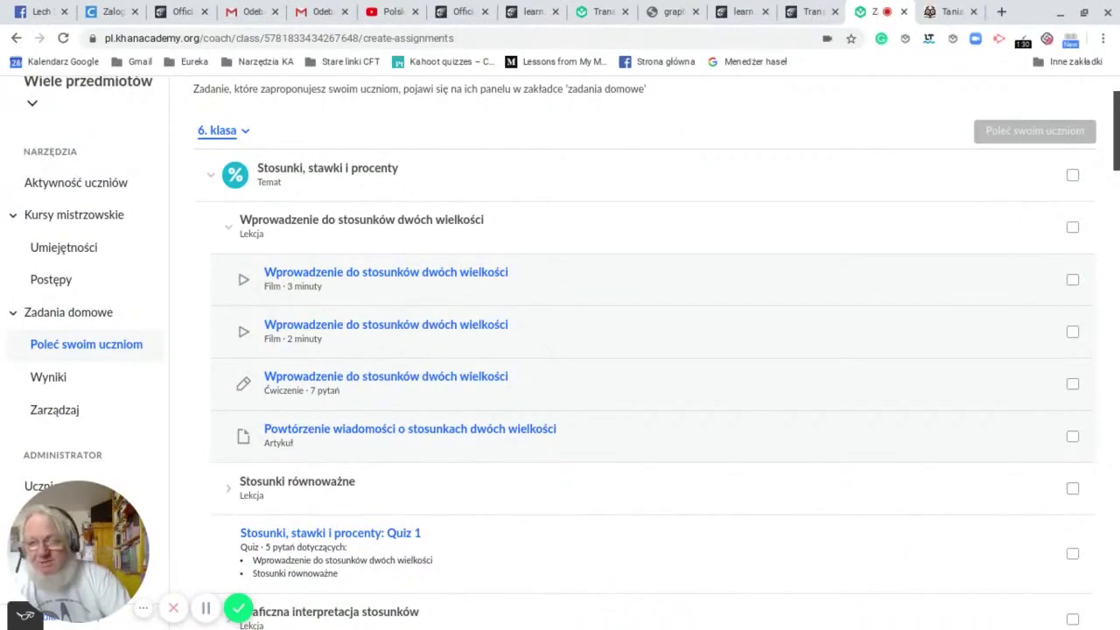
pyautogui.scroll(1, 613, 350)
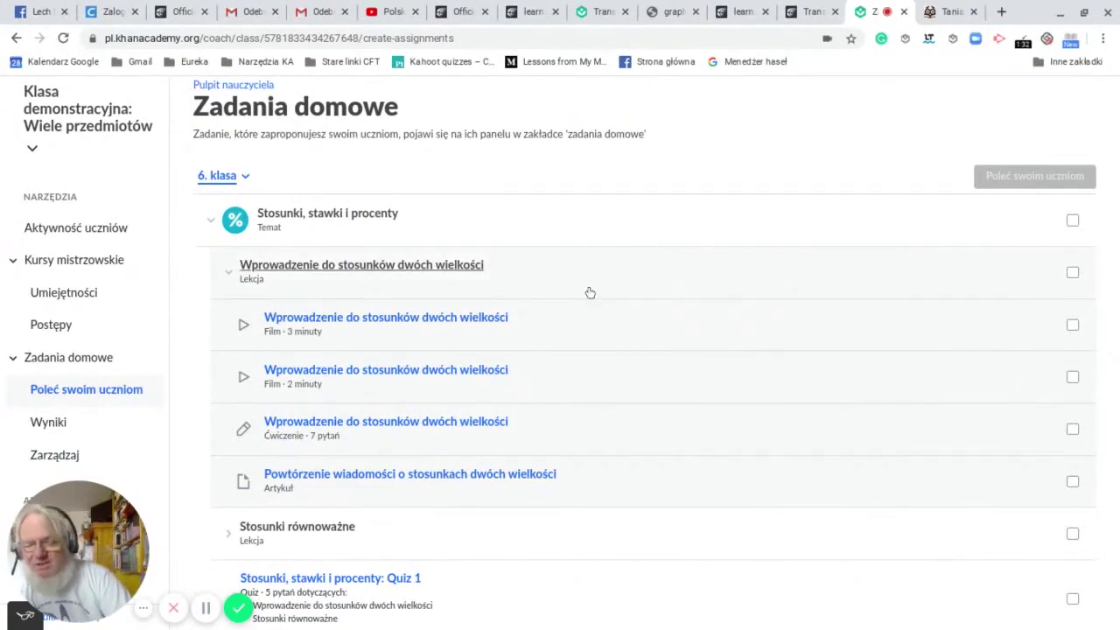
pyautogui.click(1072, 326)
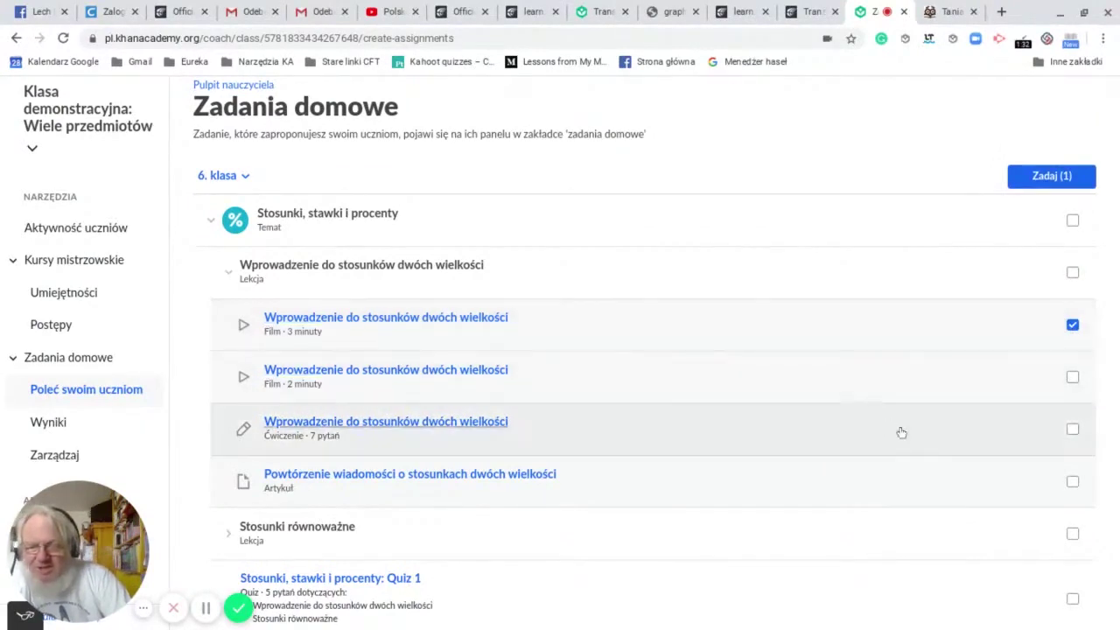
pyautogui.click(1073, 430)
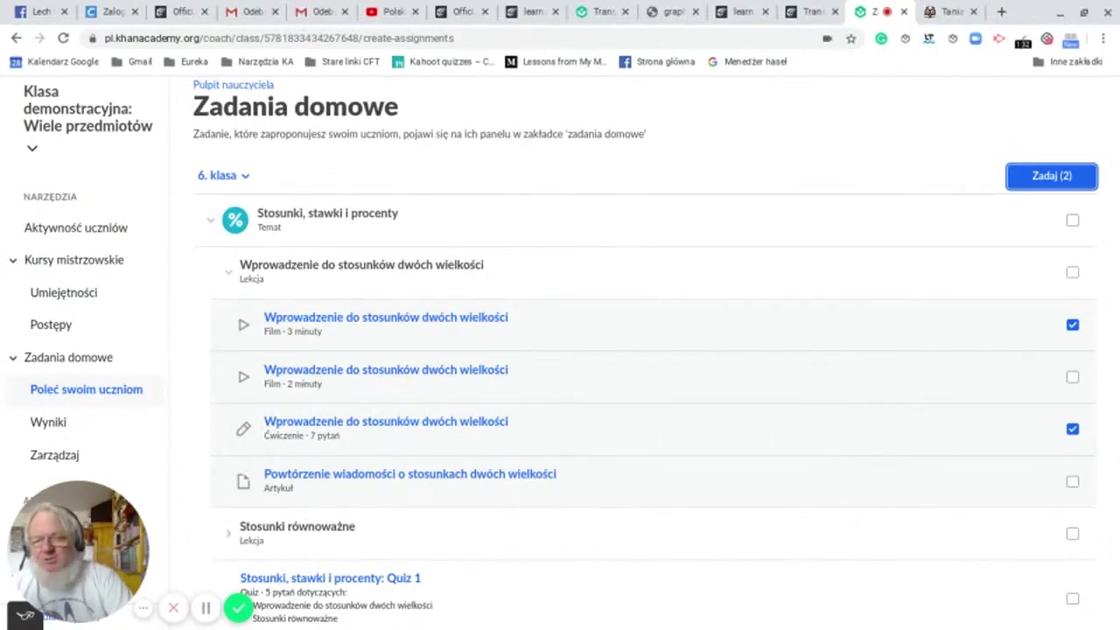
# Assign the two selected items to the fifth student only, removing the third as a recipient, and return to the teacher dashboard.
pyautogui.click(1051, 175)
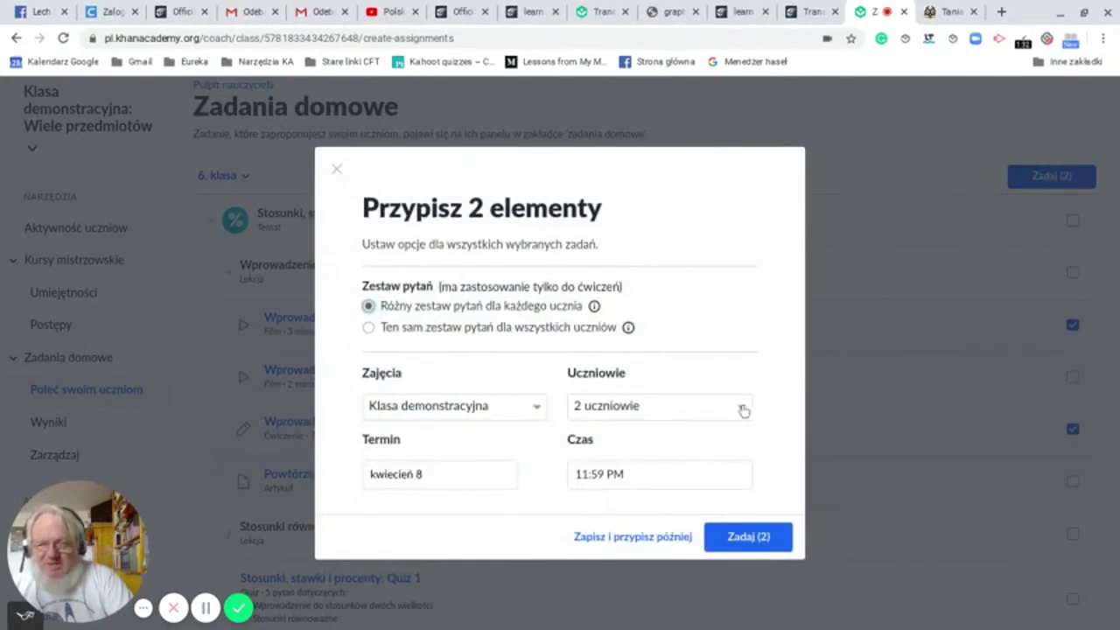
pyautogui.click(743, 408)
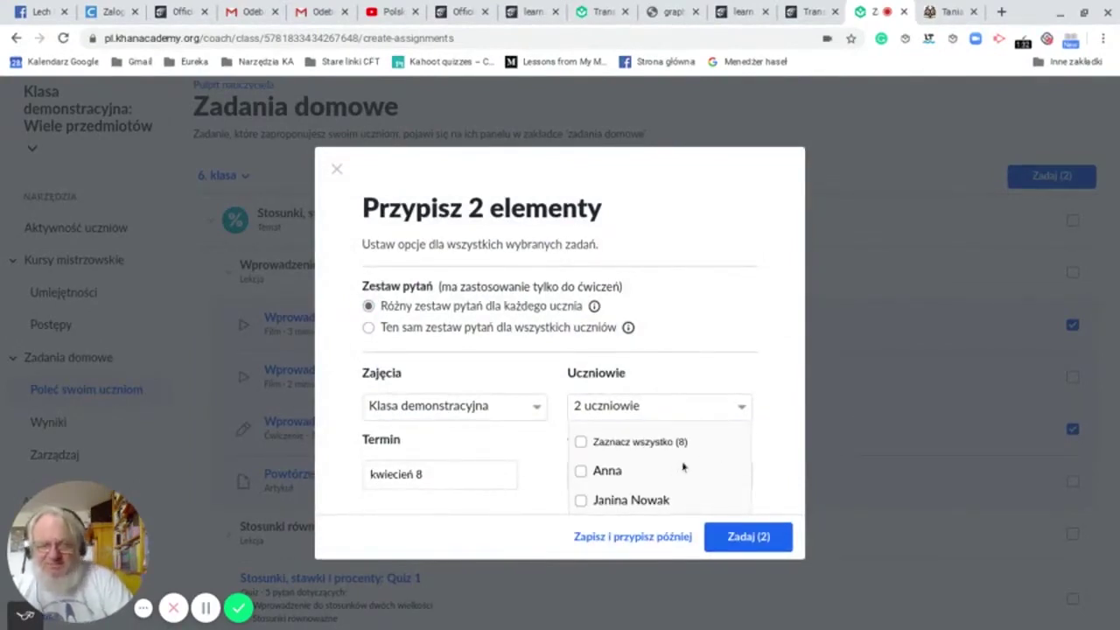
pyautogui.scroll(-4, 680, 465)
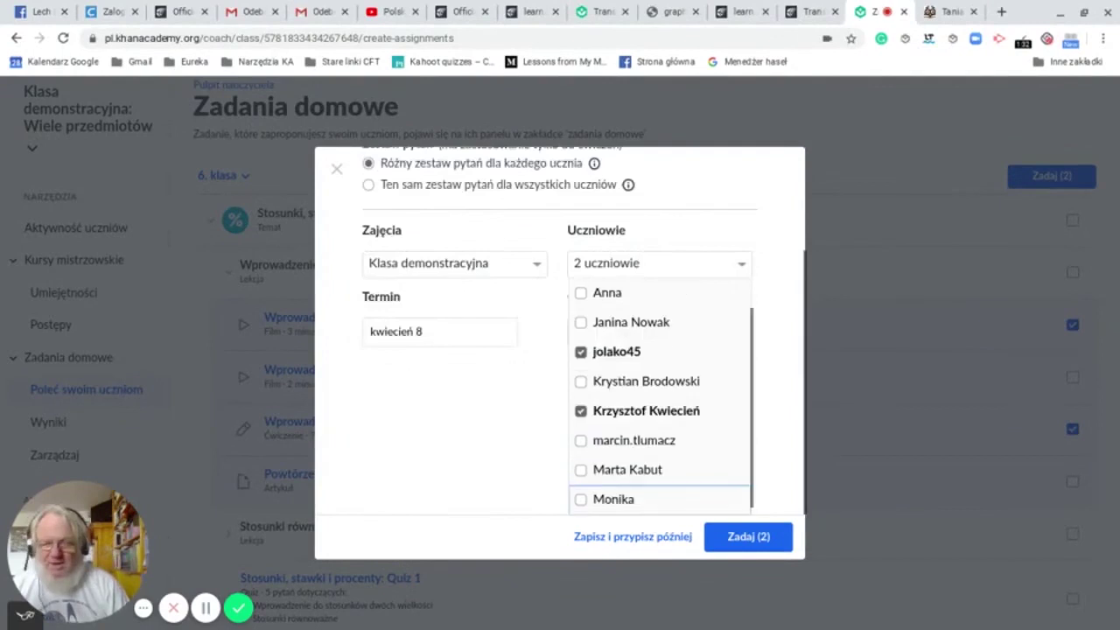
pyautogui.click(603, 350)
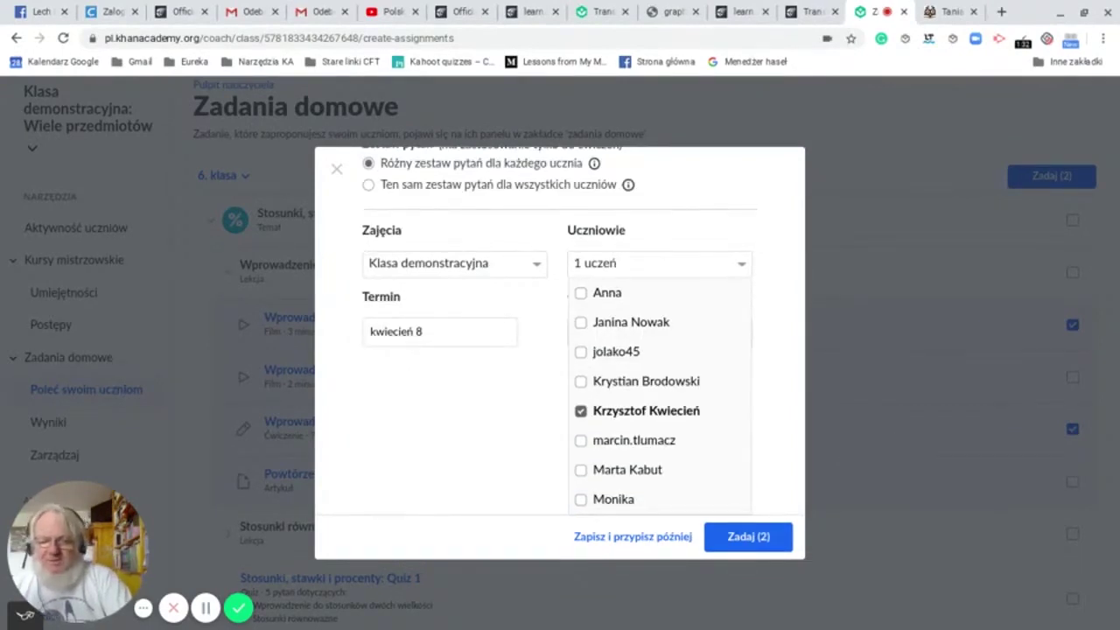
pyautogui.click(733, 539)
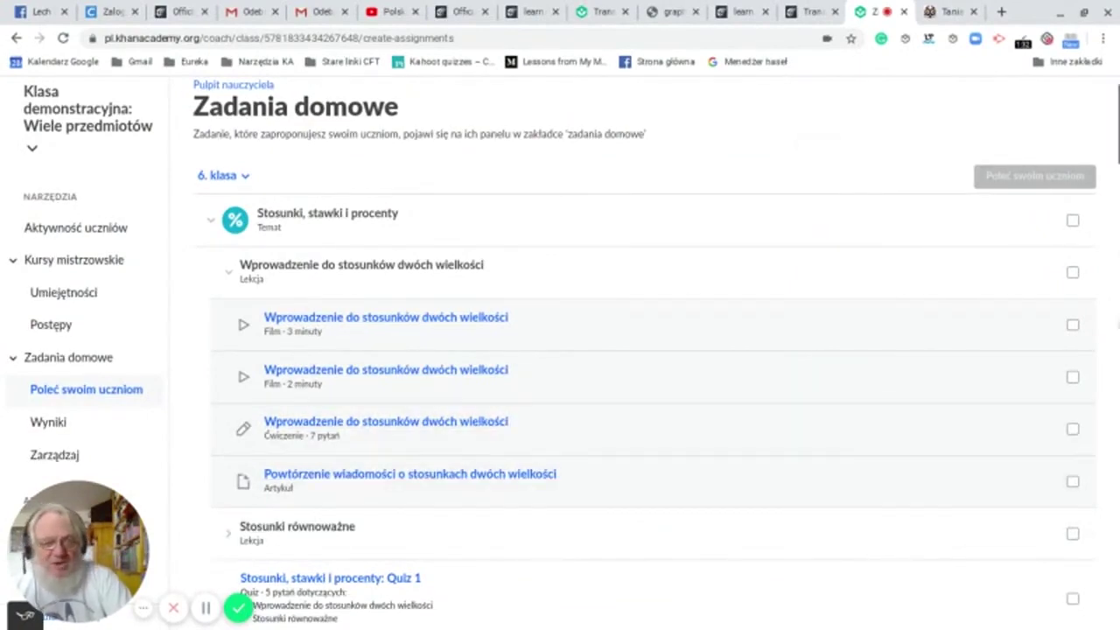
pyautogui.scroll(1, 922, 253)
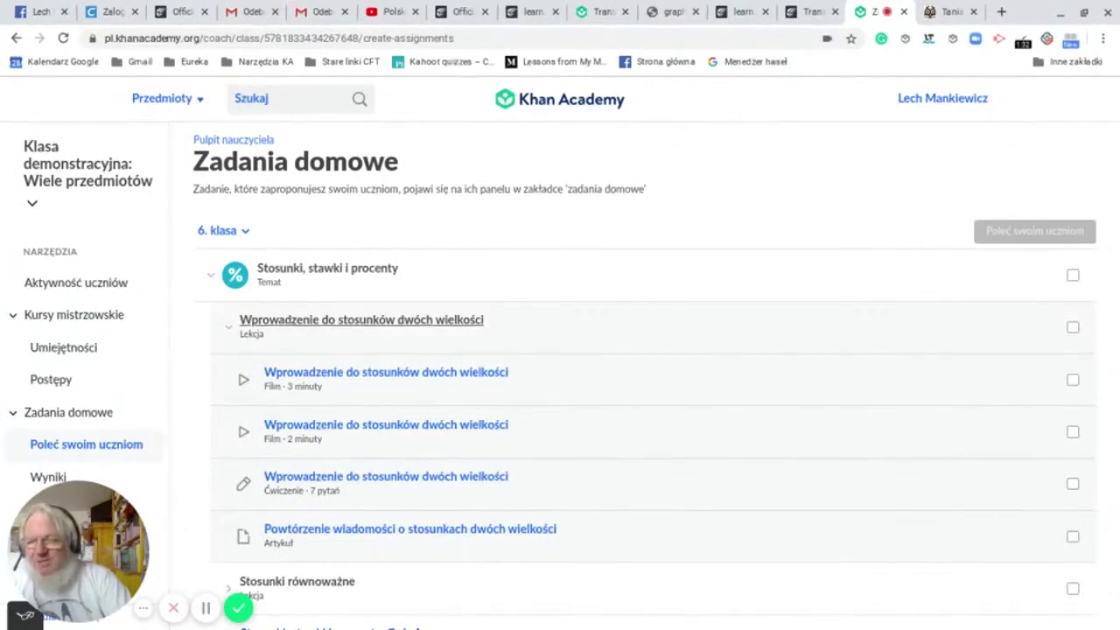
pyautogui.click(240, 143)
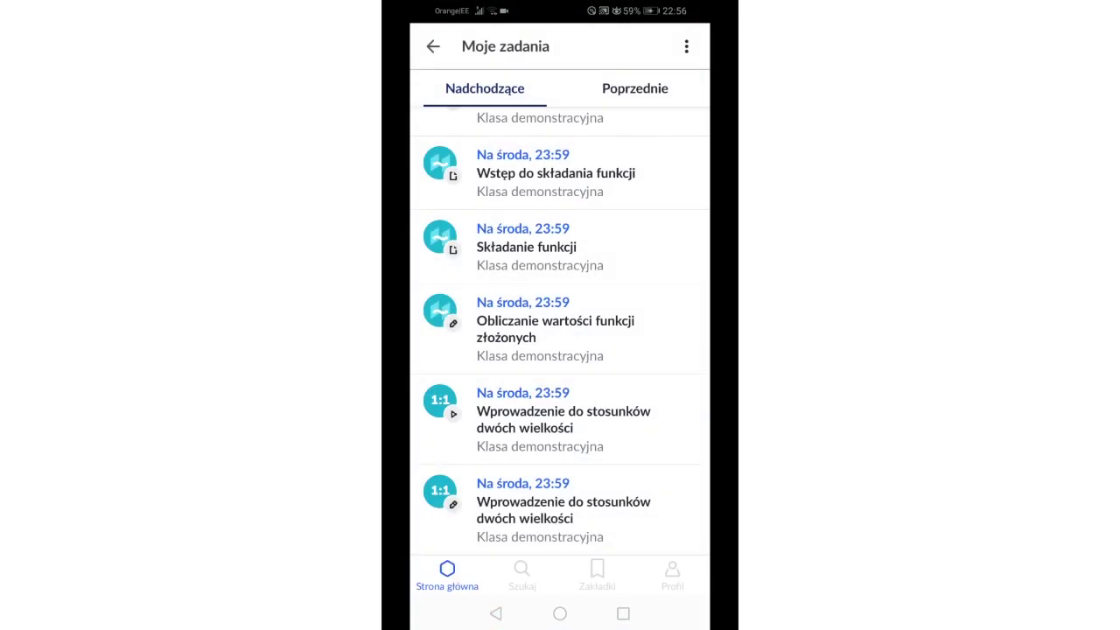
# In the Khan Academy mobile app, start the assigned exercise Wprowadzenie do stosunków dwóch wielkości and answer the cookies-to-ice-cream question with 3 do 1.
pyautogui.click(560, 503)
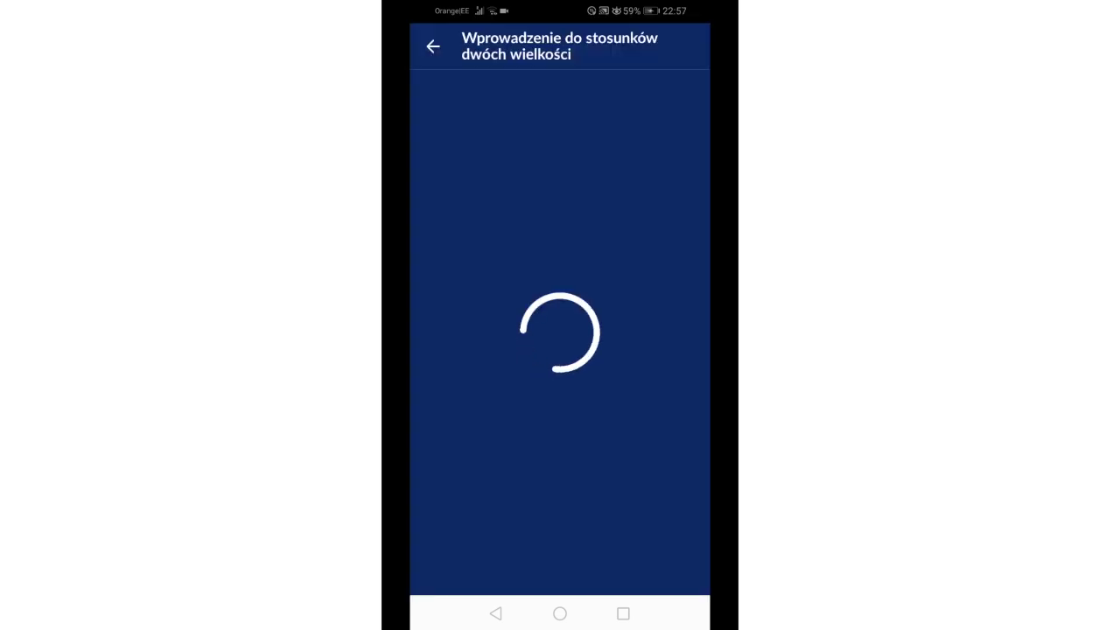
pyautogui.click(560, 569)
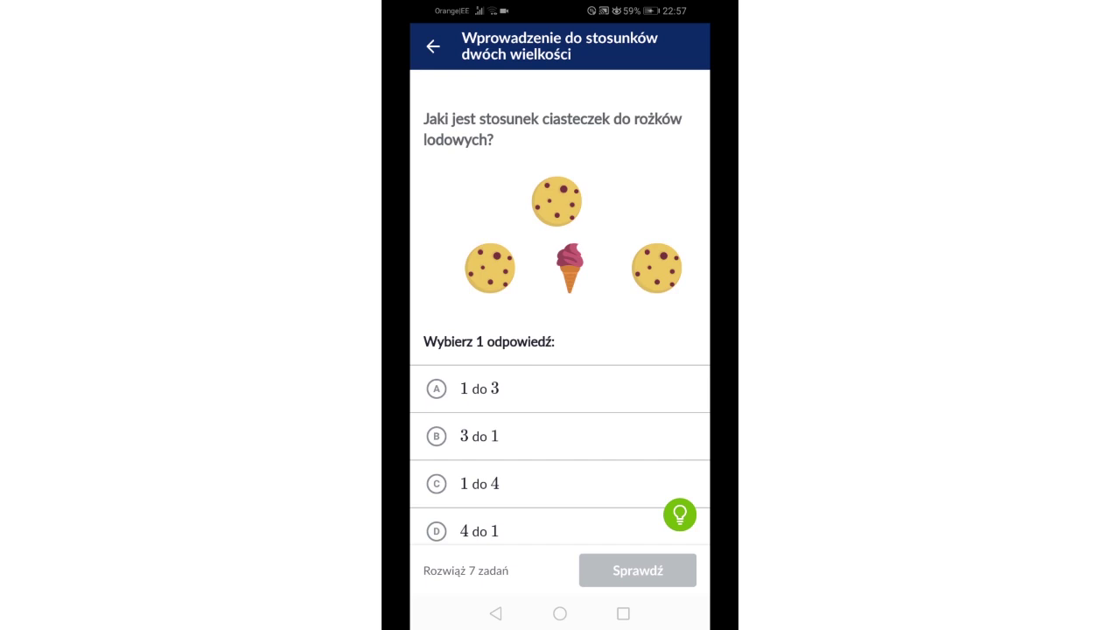
pyautogui.click(478, 436)
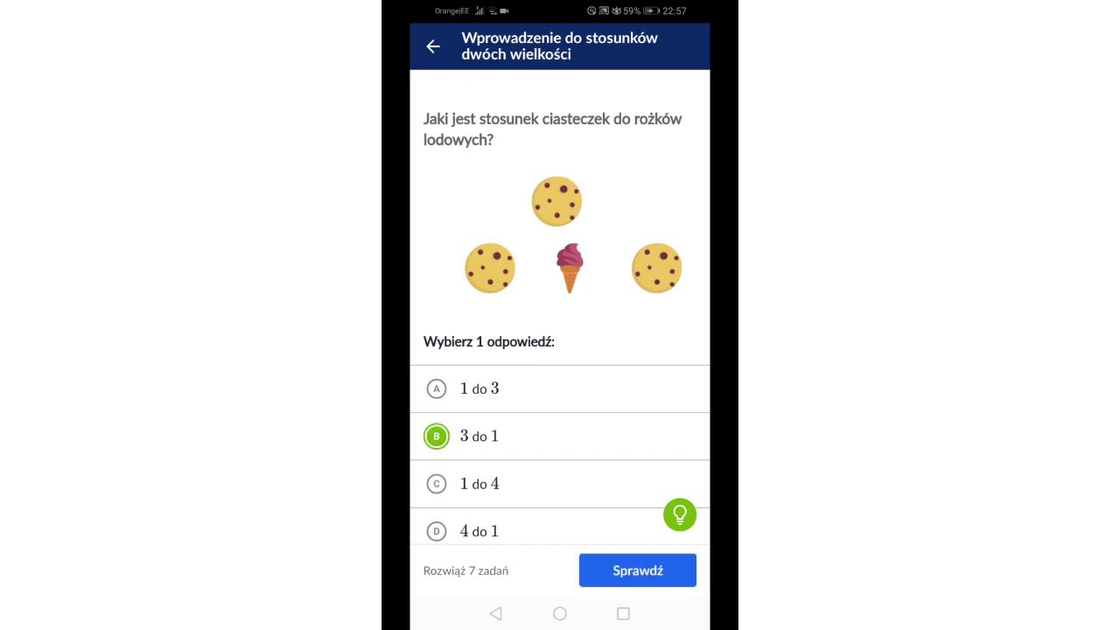
pyautogui.click(637, 569)
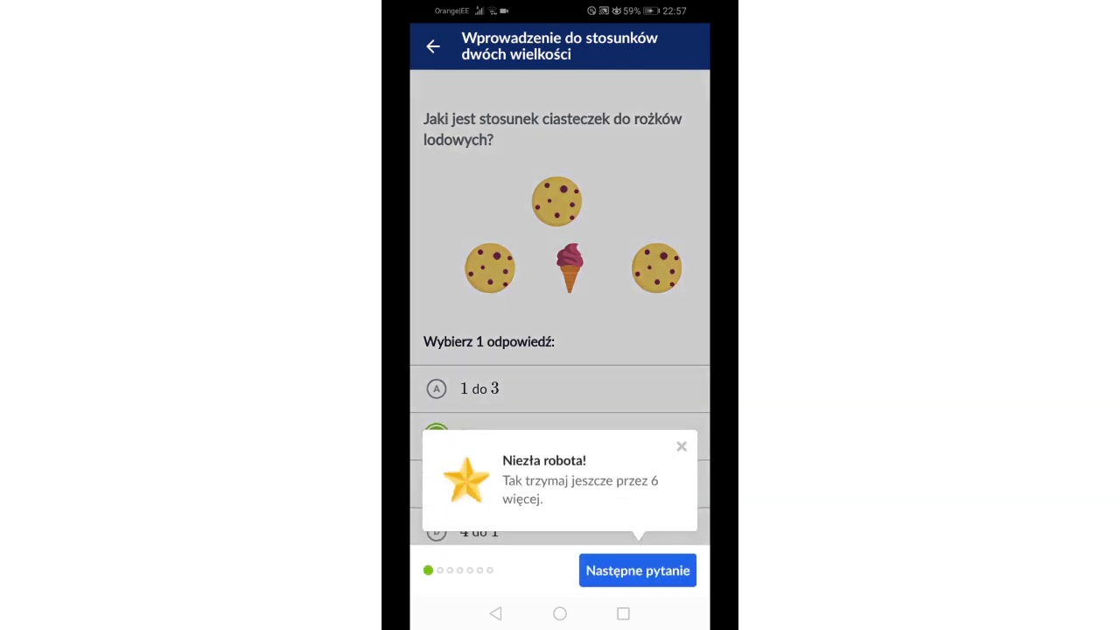
pyautogui.click(637, 570)
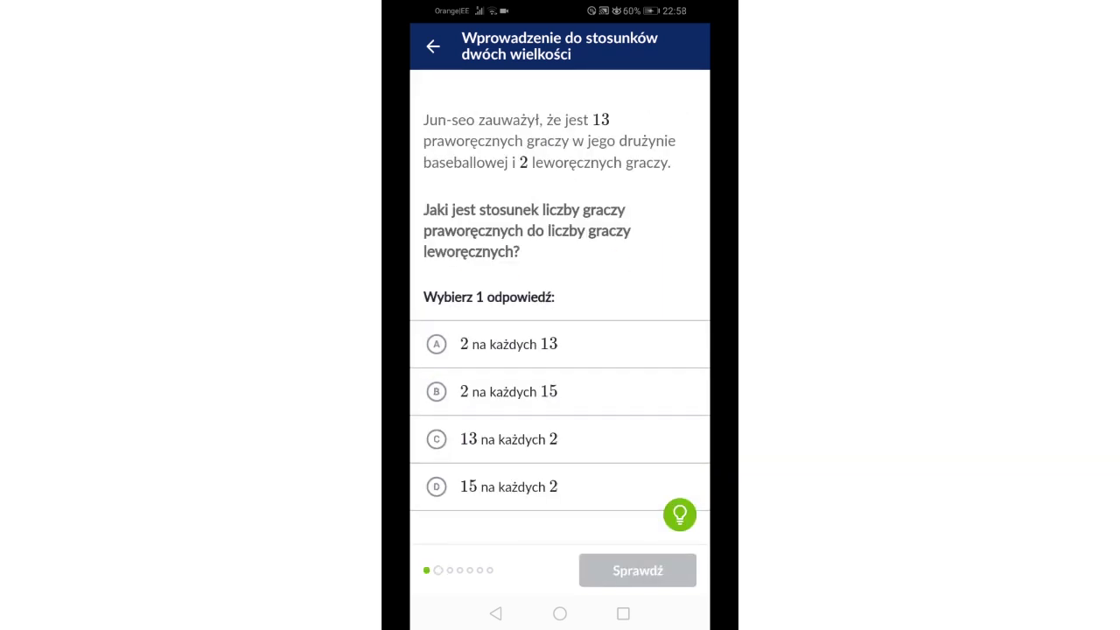
# Answer the baseball players question with 13 na każdych 2 and the pizza-to-macaroni question with 13 : 6.
pyautogui.click(436, 439)
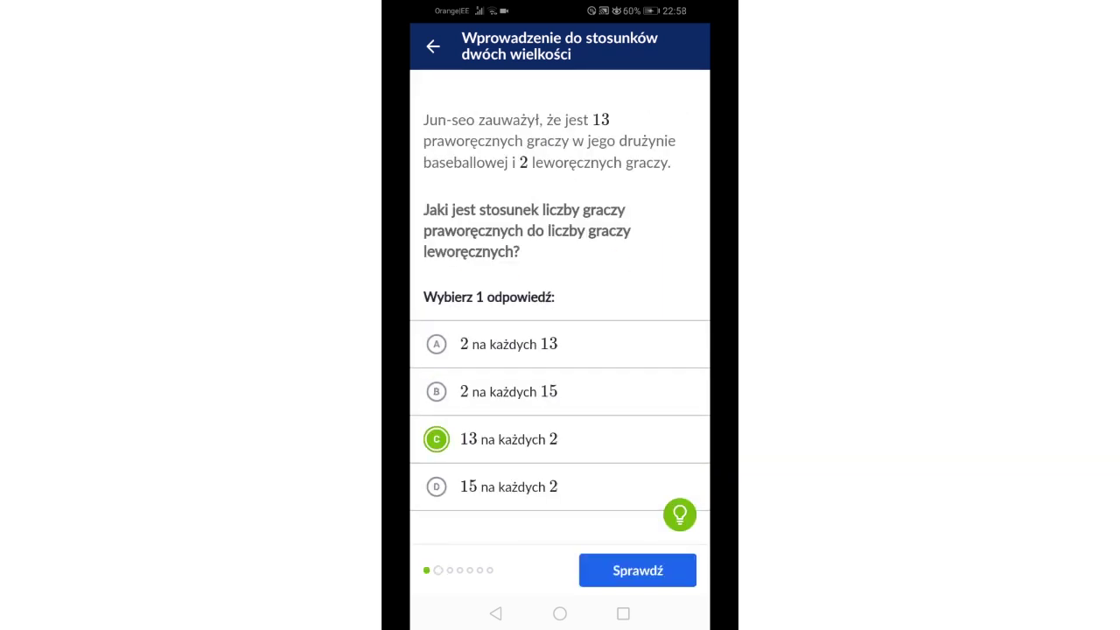
pyautogui.click(637, 570)
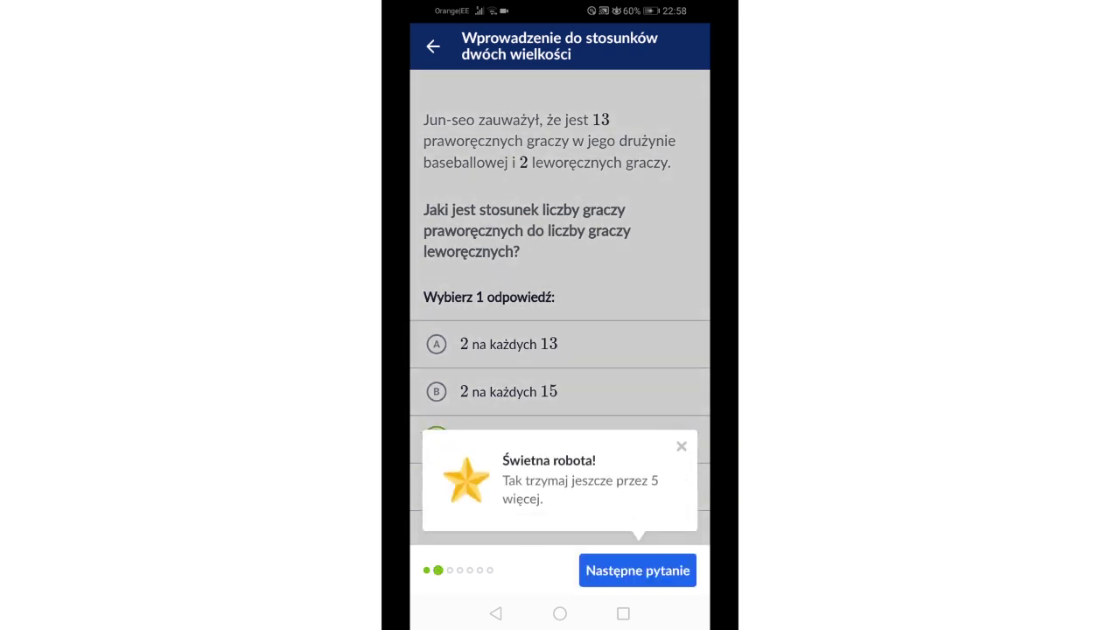
pyautogui.click(637, 569)
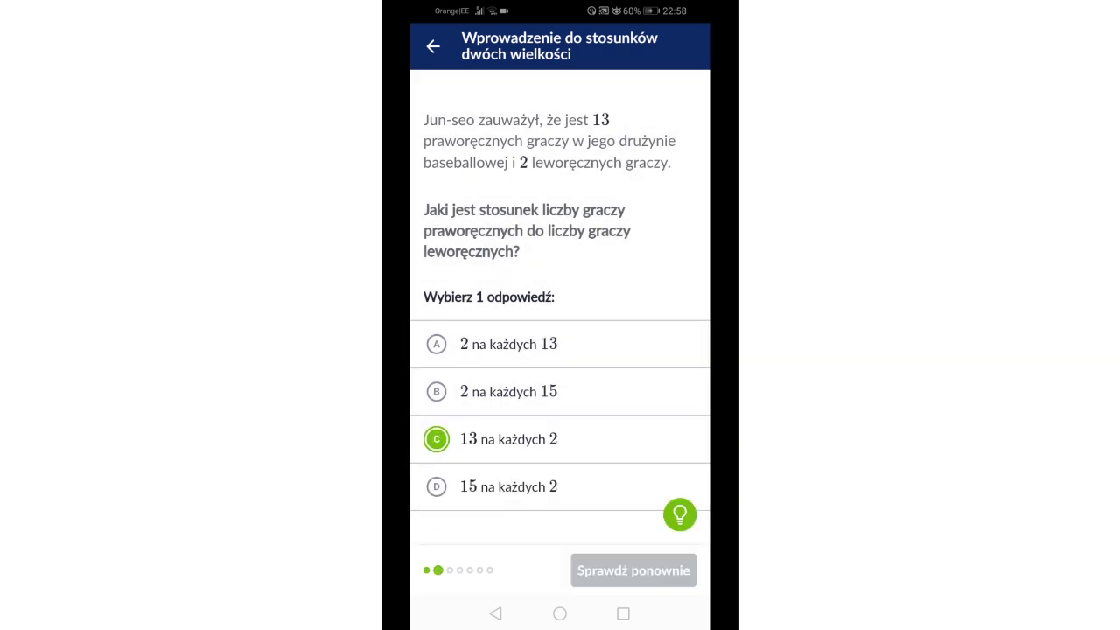
pyautogui.scroll(-5, 560, 350)
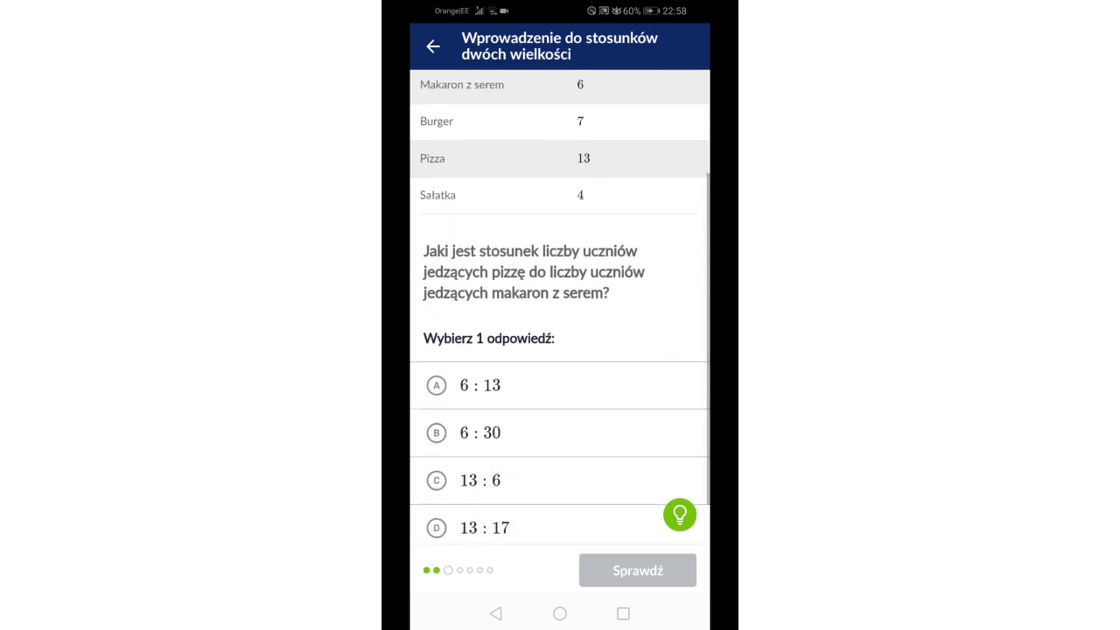
pyautogui.click(472, 422)
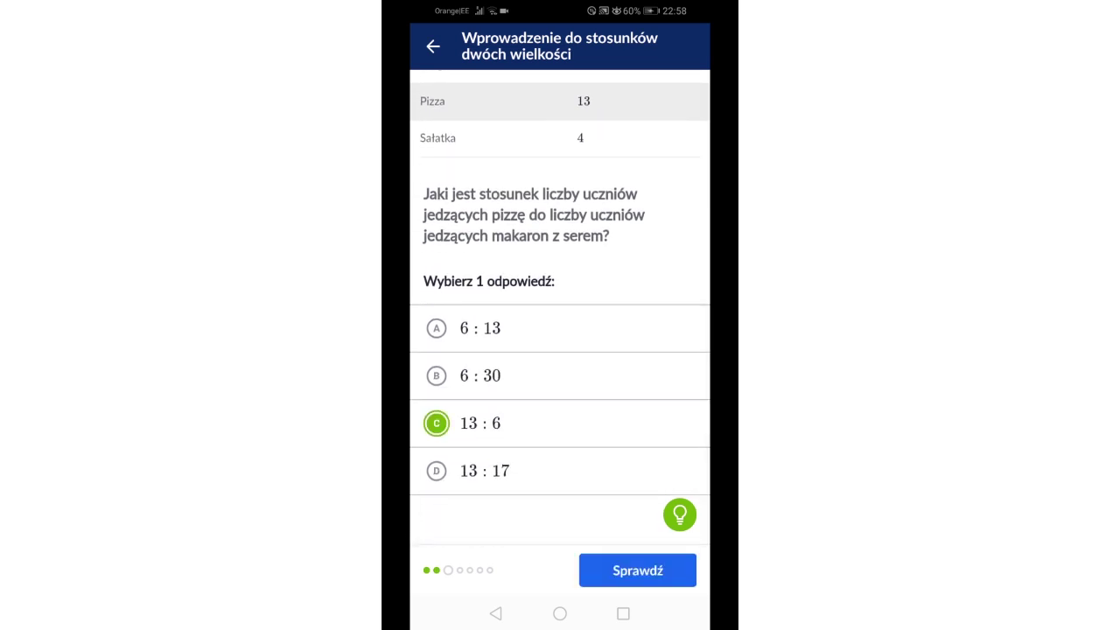
pyautogui.click(637, 570)
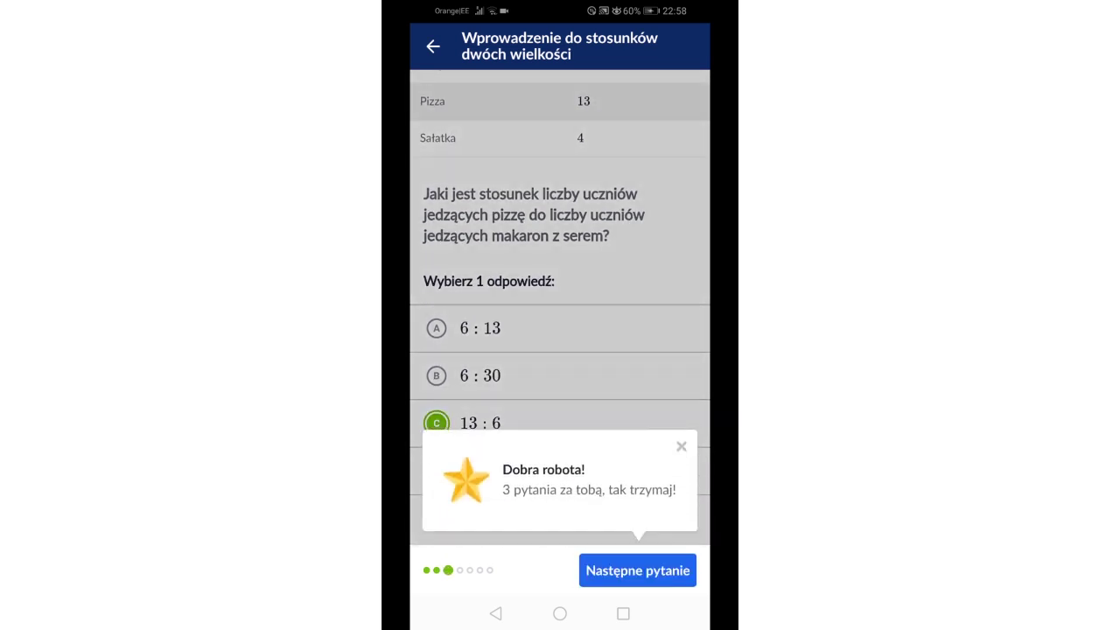
pyautogui.click(637, 570)
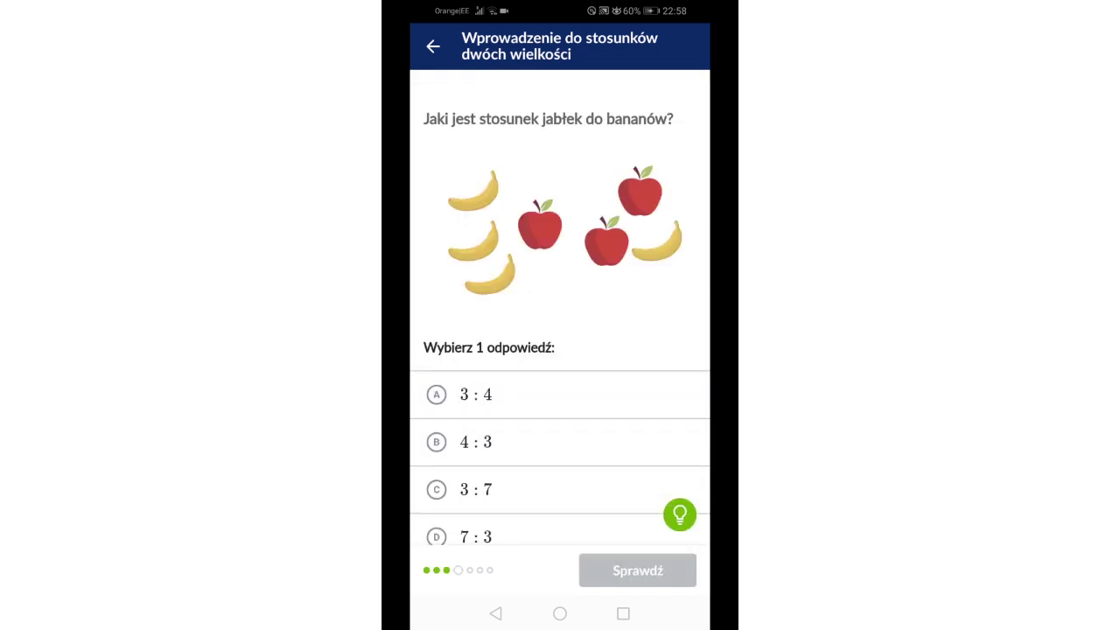
# Answer the apples-to-bananas question with 3 : 4 and the Texas-to-Michigan cousins question with 4 do 9.
pyautogui.click(473, 394)
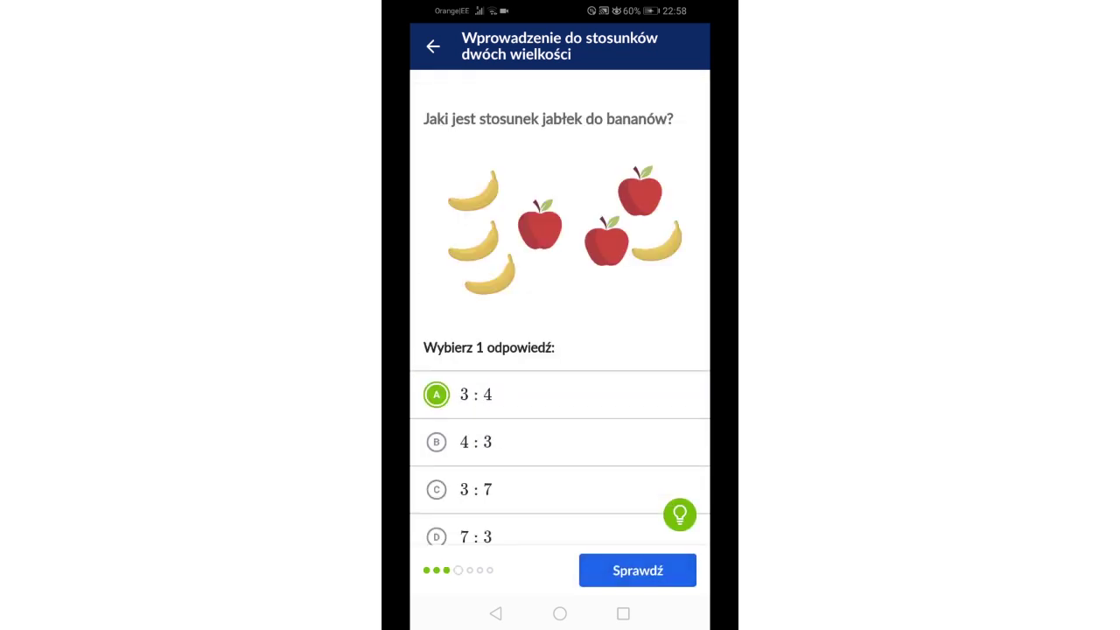
pyautogui.click(637, 570)
pyautogui.click(637, 570)
pyautogui.click(473, 461)
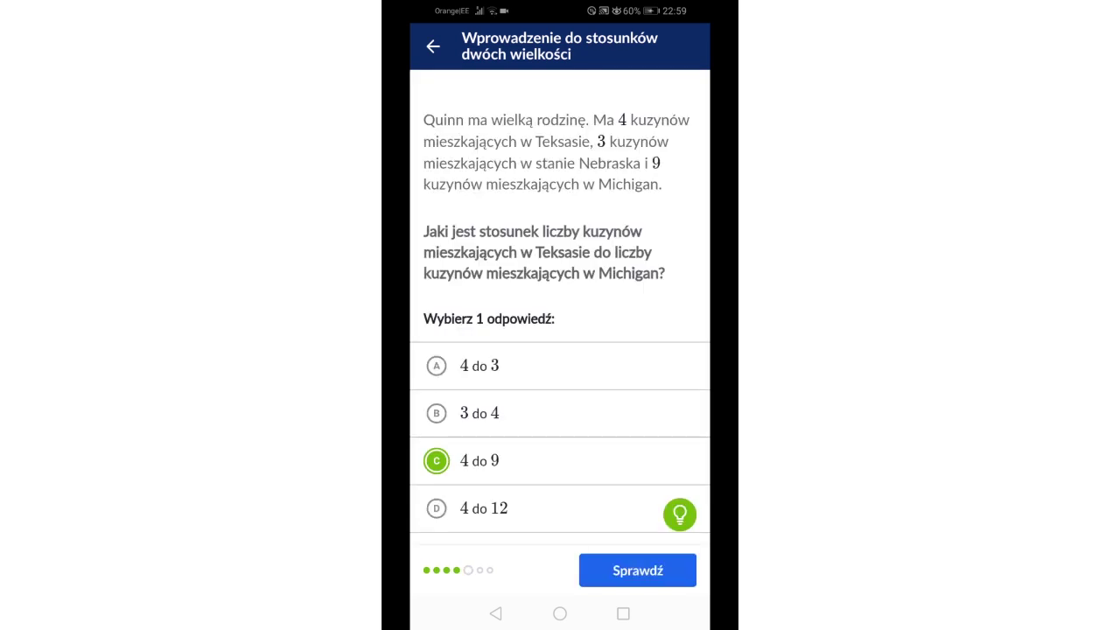
pyautogui.click(637, 570)
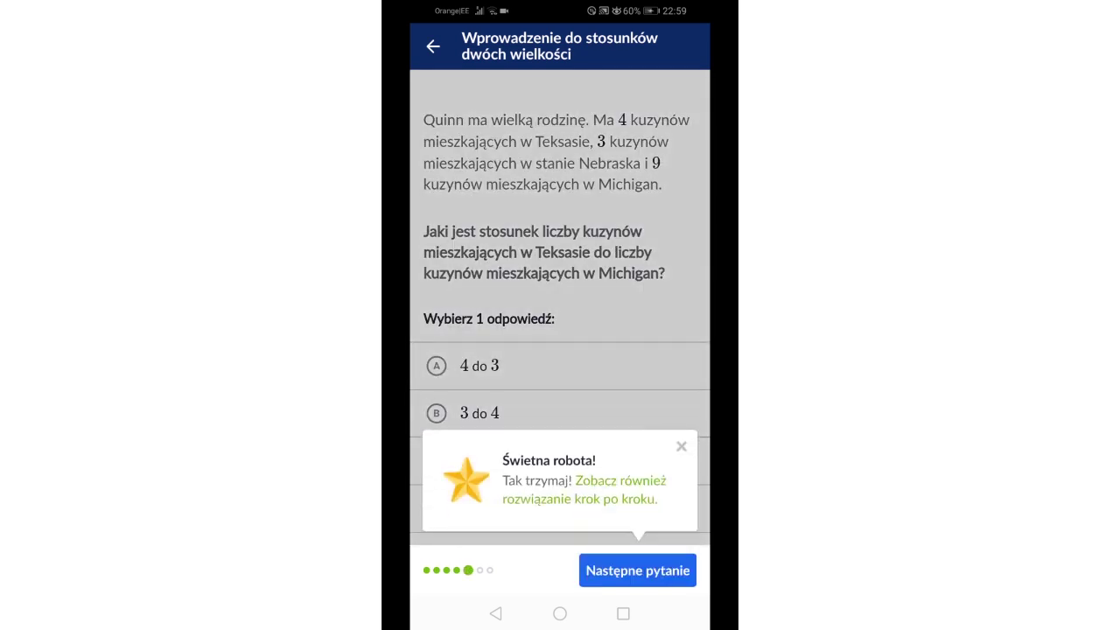
pyautogui.click(637, 569)
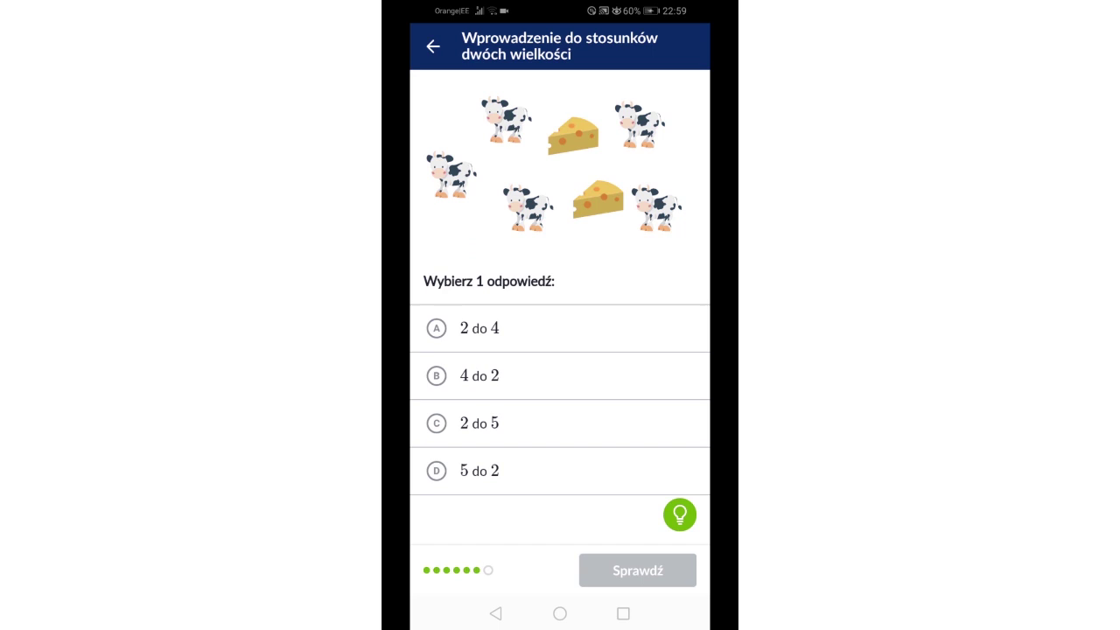
# Answer the final cows and cheese question with 5 do 2, show the summary and finish the exercise.
pyautogui.click(473, 471)
pyautogui.click(637, 570)
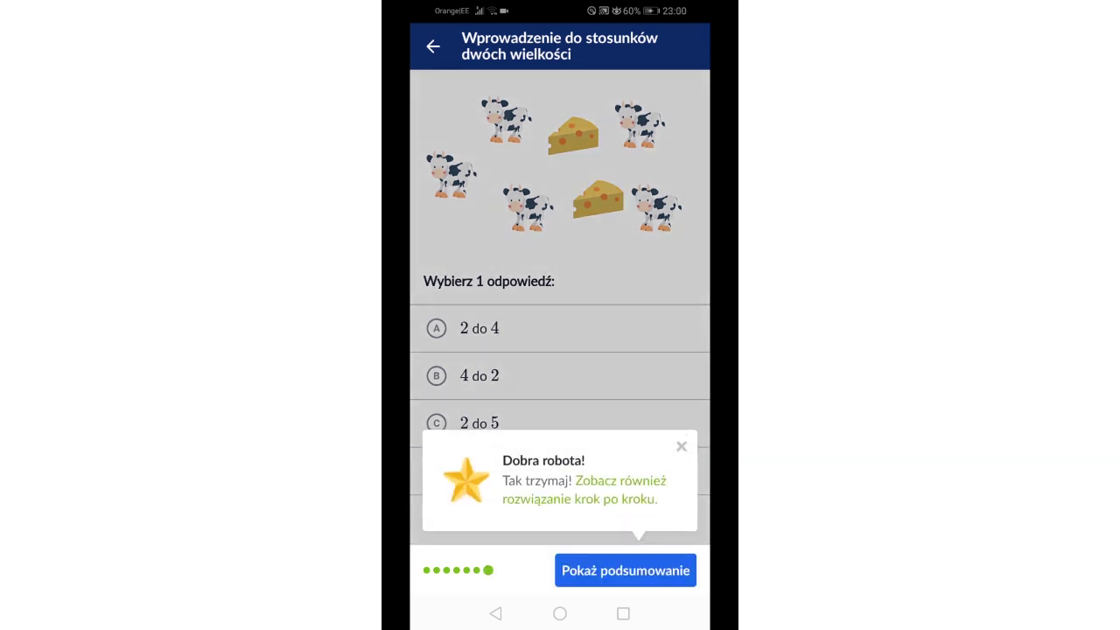
pyautogui.click(626, 570)
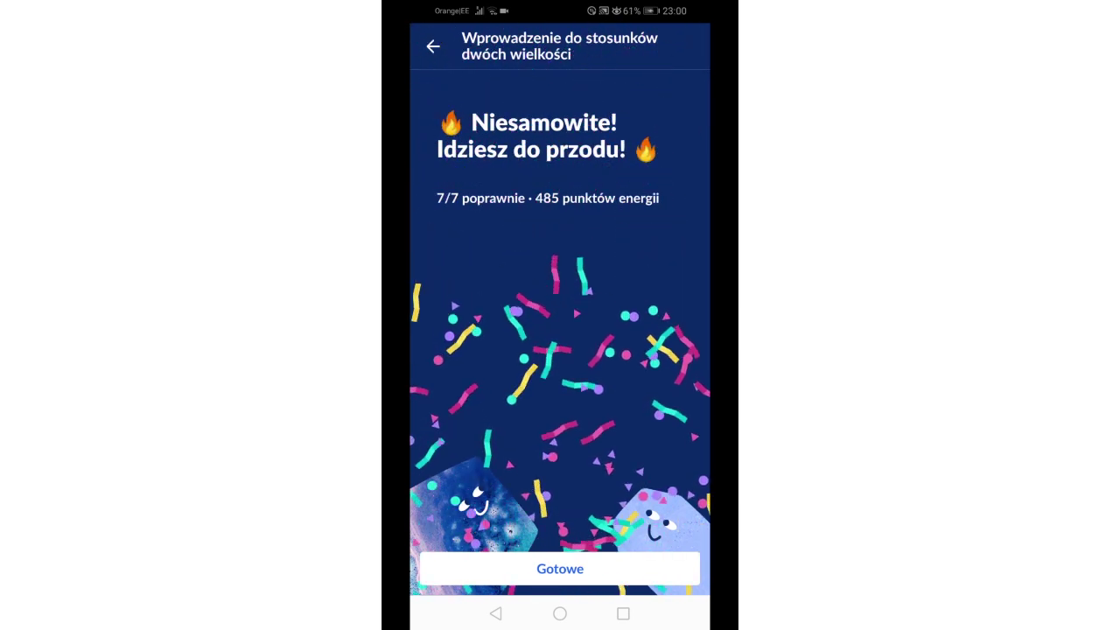
pyautogui.click(560, 569)
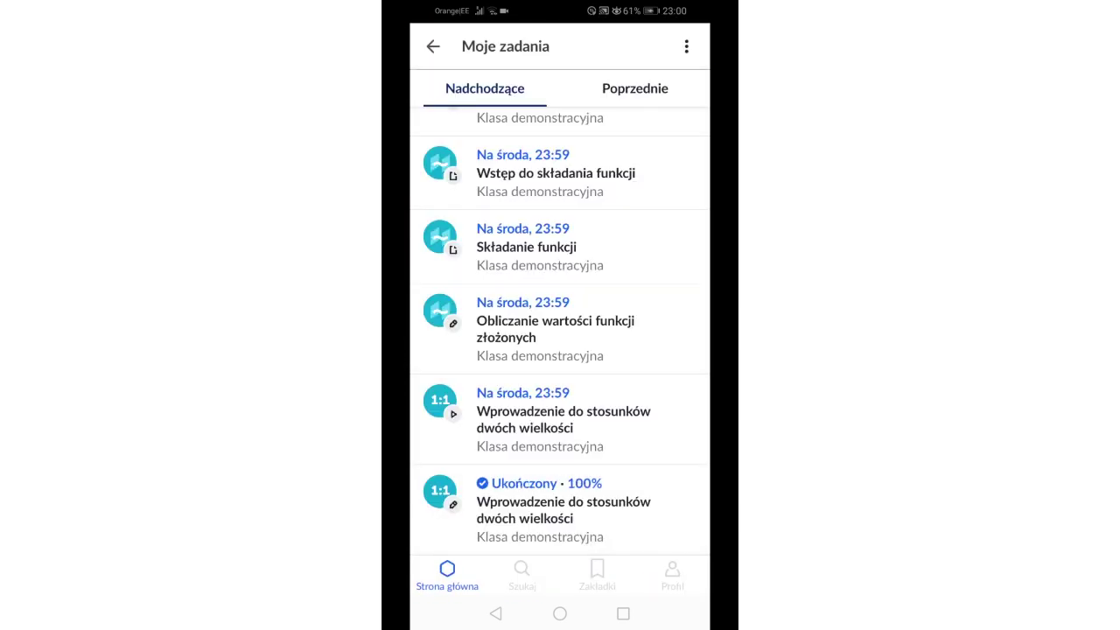
# View the student's profile with the energy points and badges in the mobile app, and leave it.
pyautogui.click(521, 576)
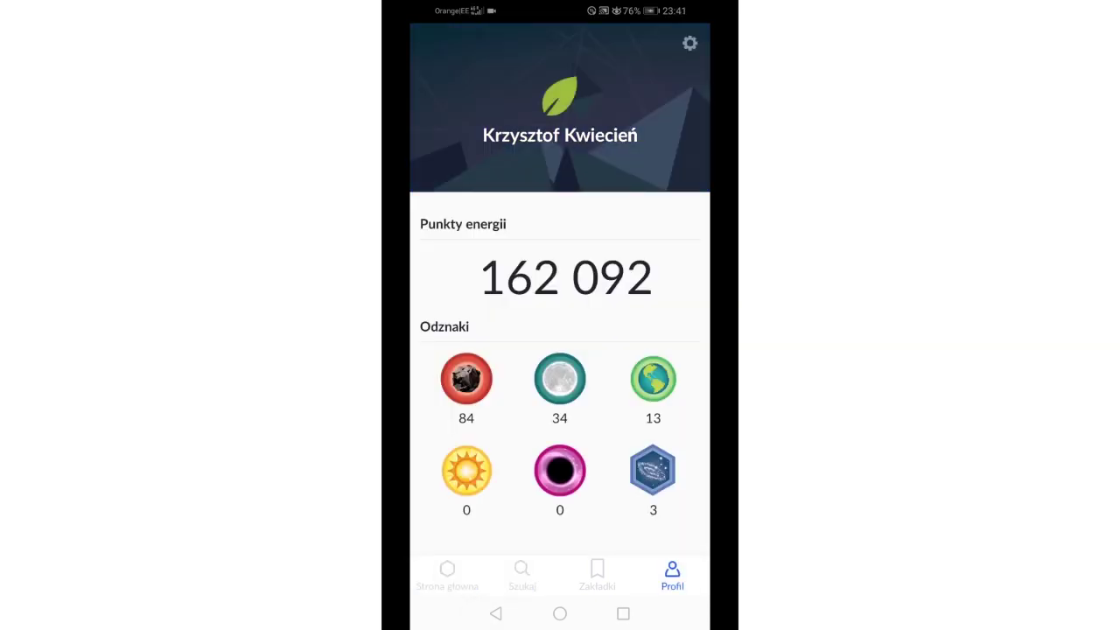
pyautogui.click(495, 614)
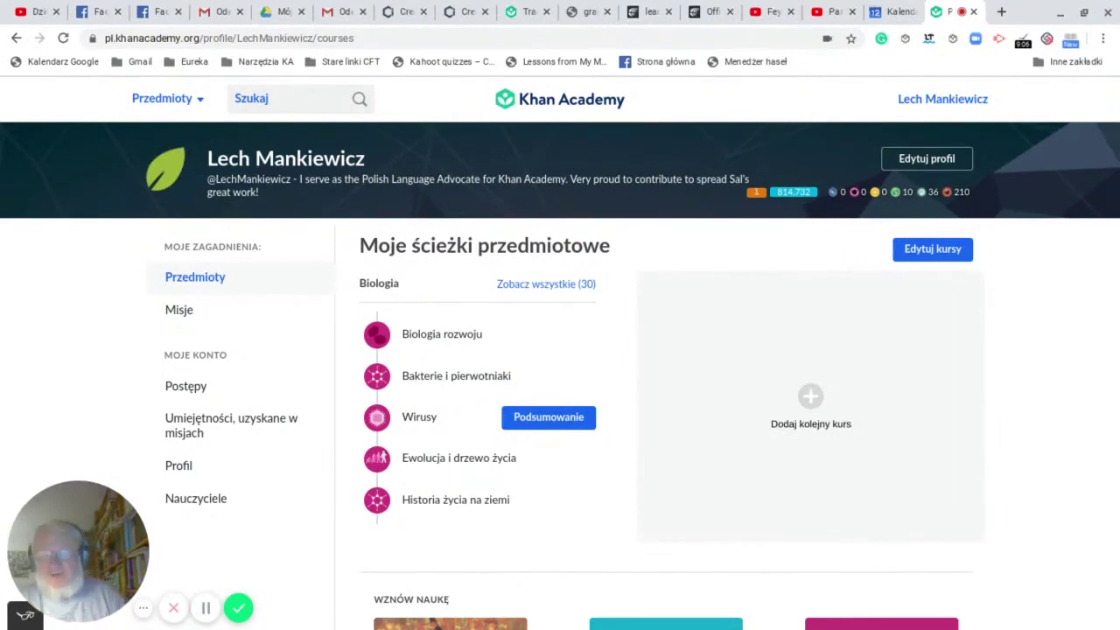
# Open the teacher dashboard, choose Klasa demonstracyjna and view the students' homework results.
pyautogui.click(958, 96)
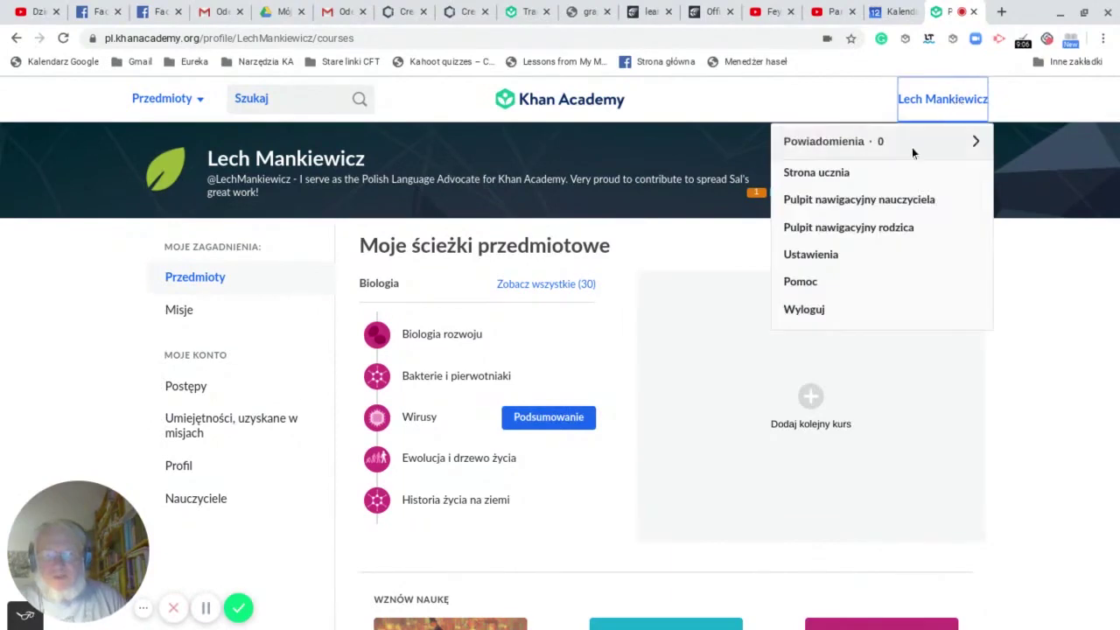
pyautogui.click(864, 200)
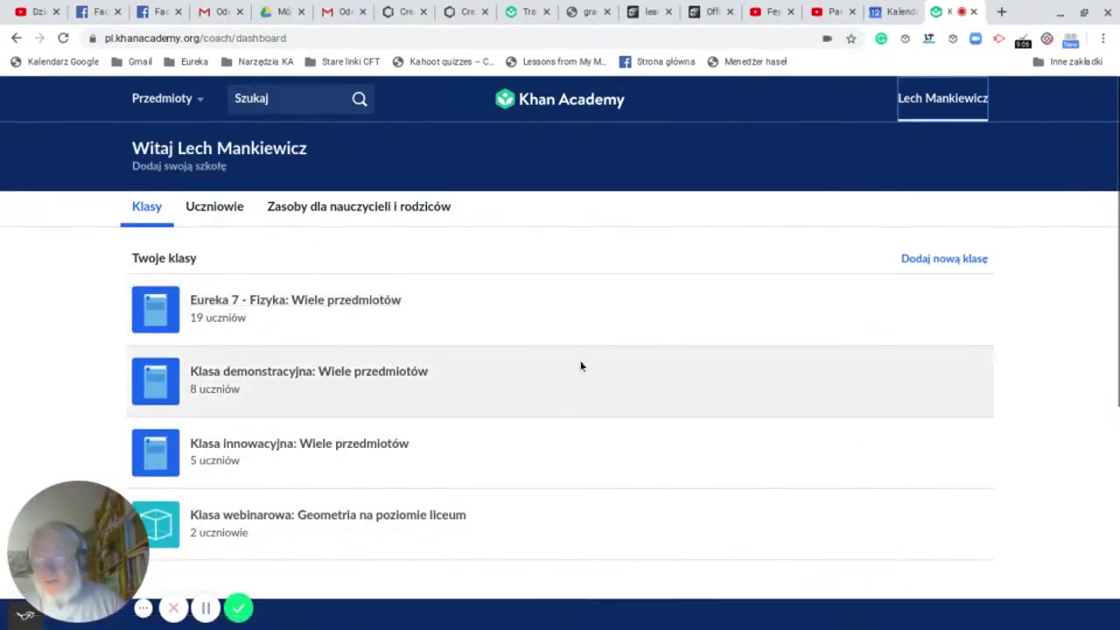
pyautogui.click(325, 375)
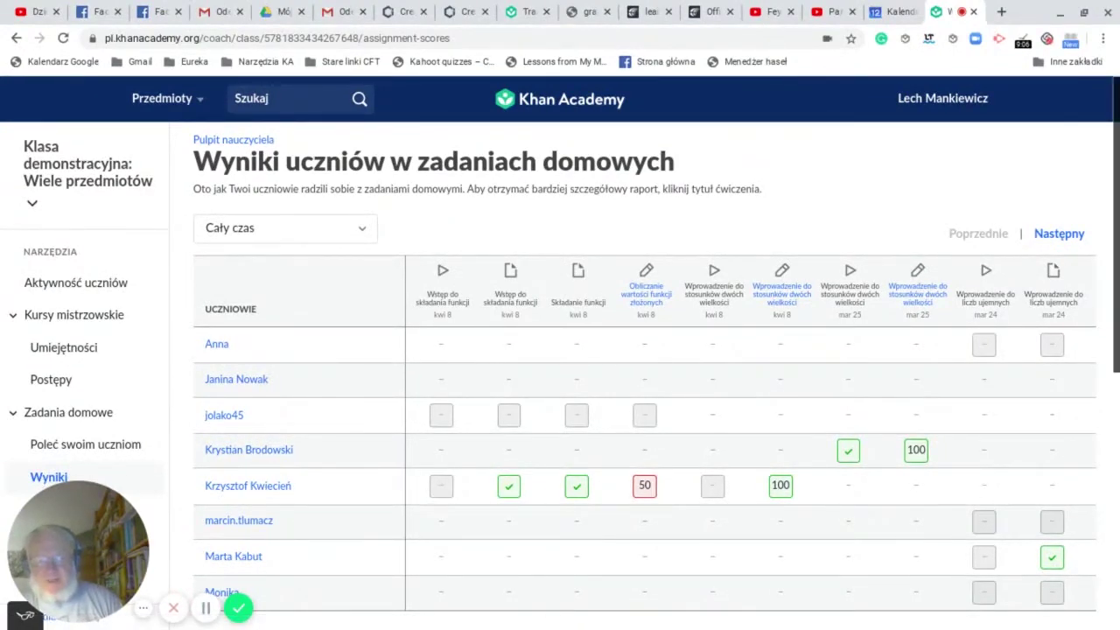
pyautogui.scroll(-2, 560, 350)
pyautogui.scroll(2, 560, 350)
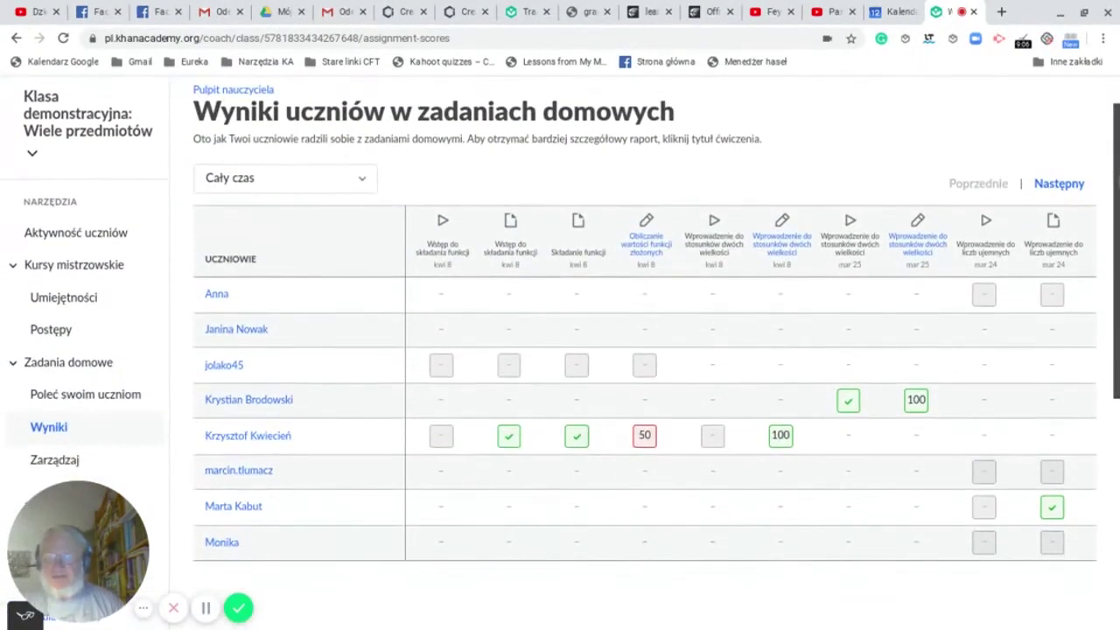
# Limit the homework results to the last 7 days and look through the students' scores.
pyautogui.click(362, 181)
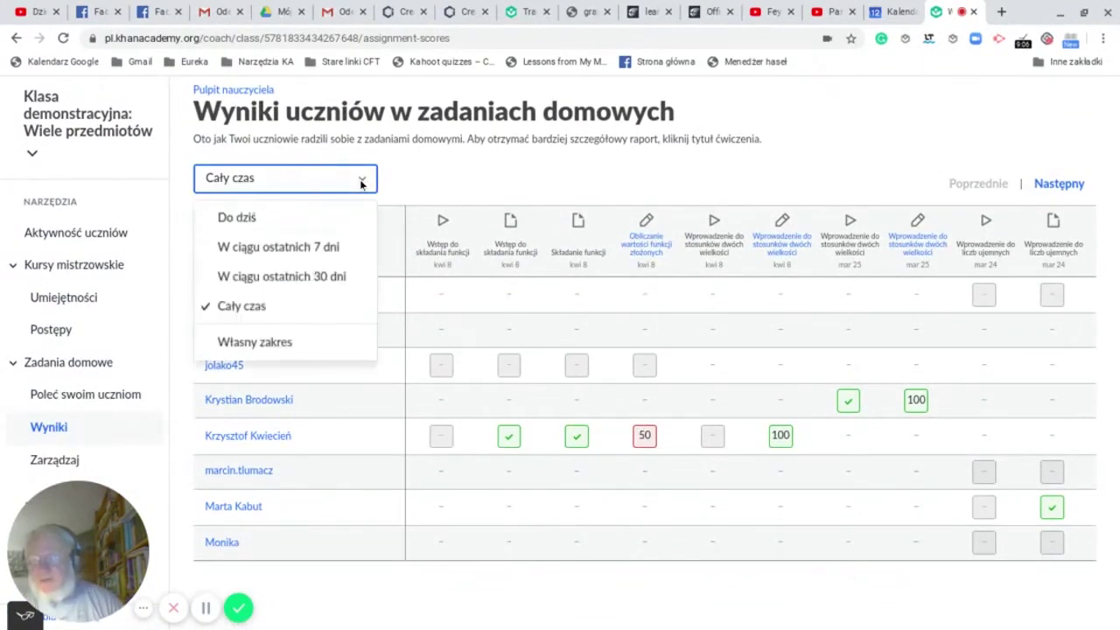
pyautogui.click(312, 251)
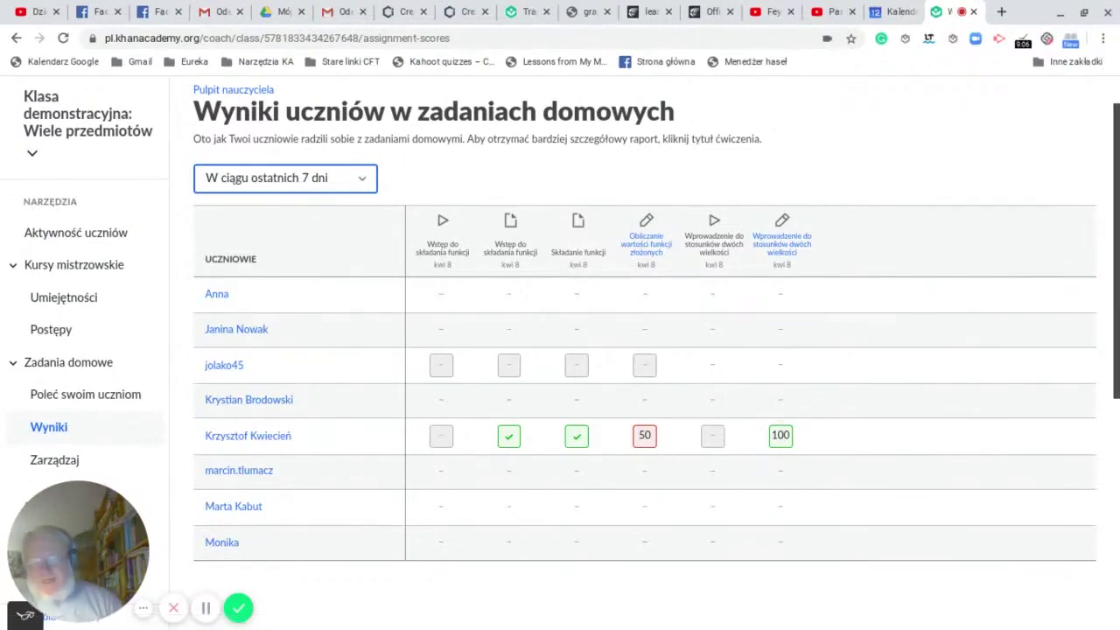
pyautogui.moveTo(1113, 213); pyautogui.dragTo(1113, 288)
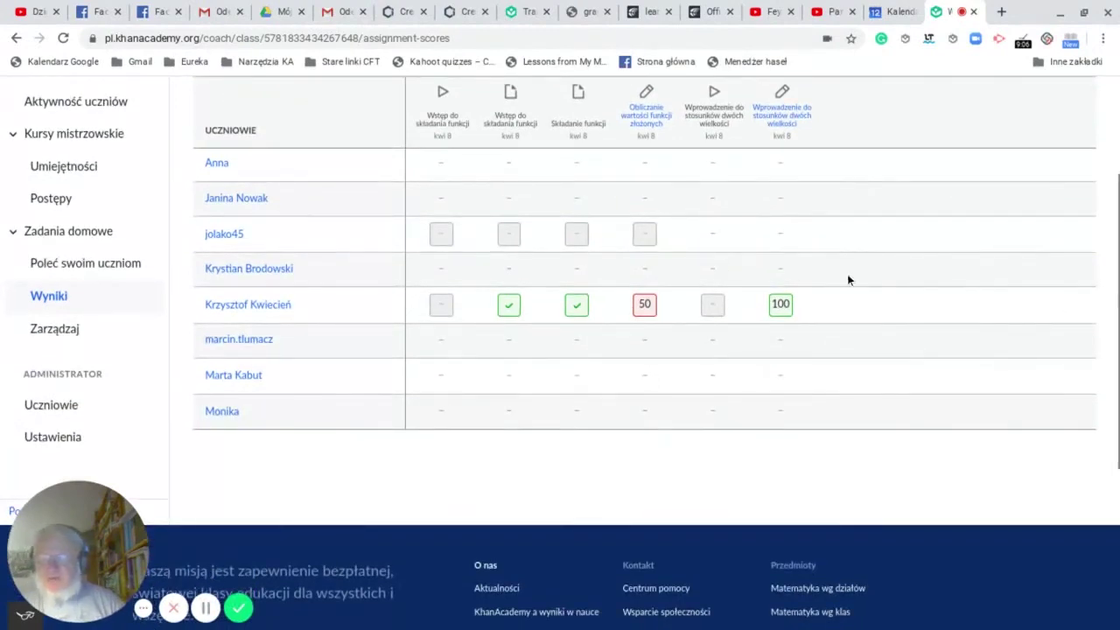
# Open the homework management page of the class and review the active assignments with their due dates and completion.
pyautogui.click(43, 329)
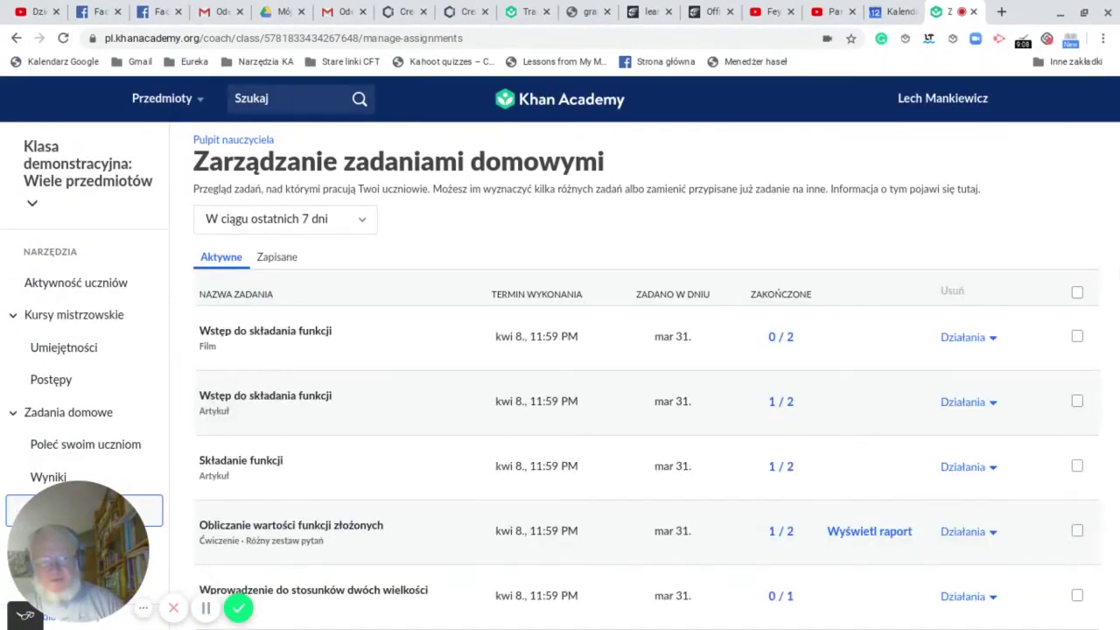
pyautogui.scroll(-1, 560, 350)
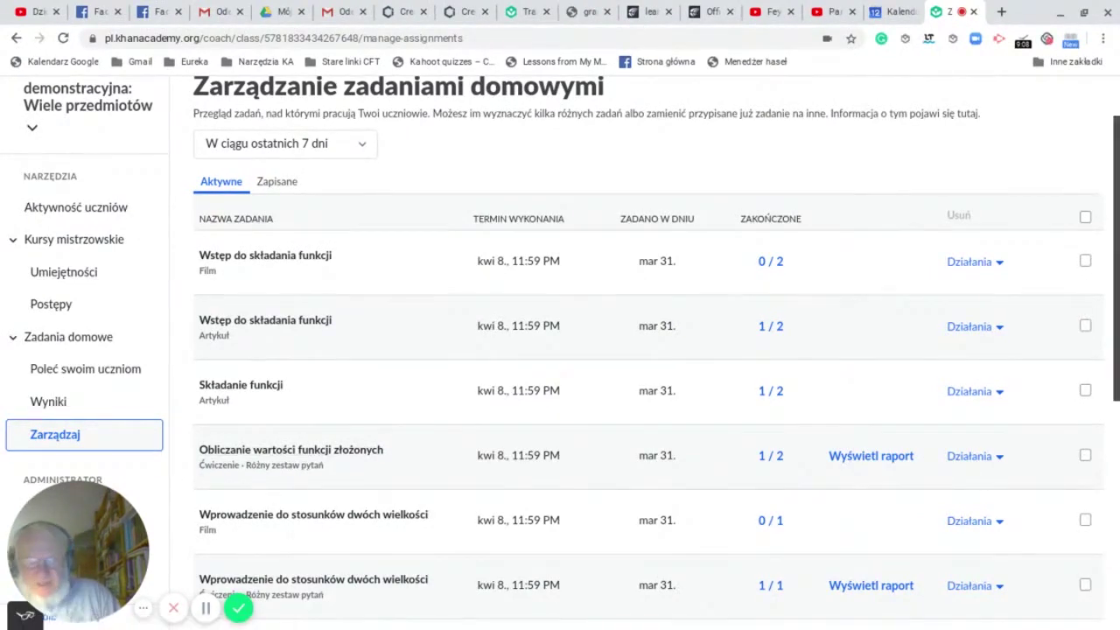
pyautogui.scroll(-2, 315, 355)
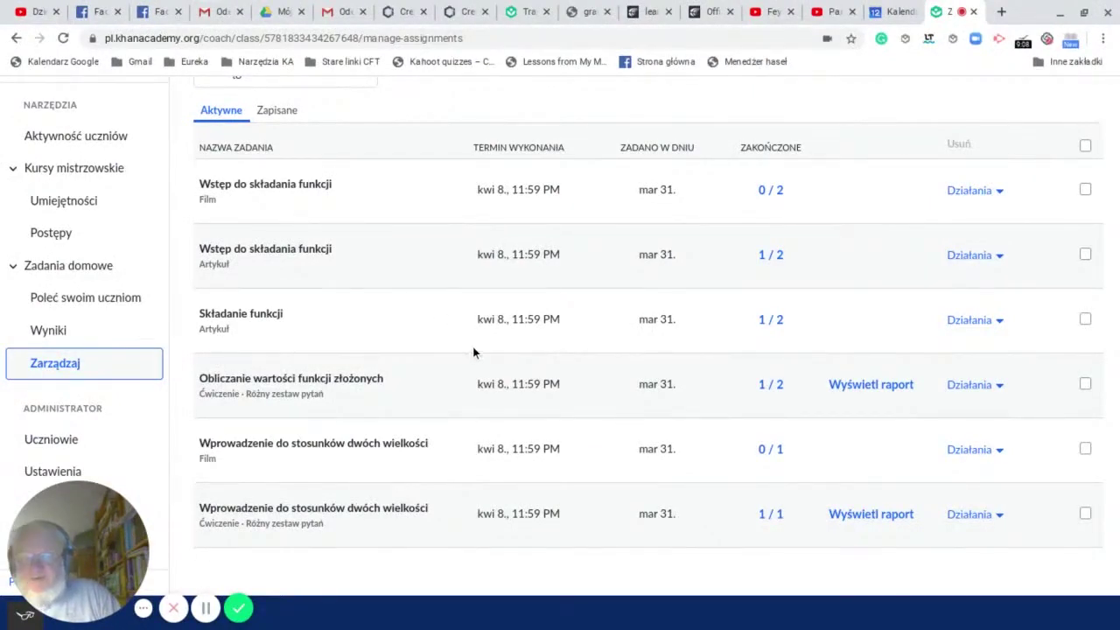
# Open the report for the Obliczanie wartości funkcji złożonych exercise and restrict it to the student who completed it.
pyautogui.click(855, 385)
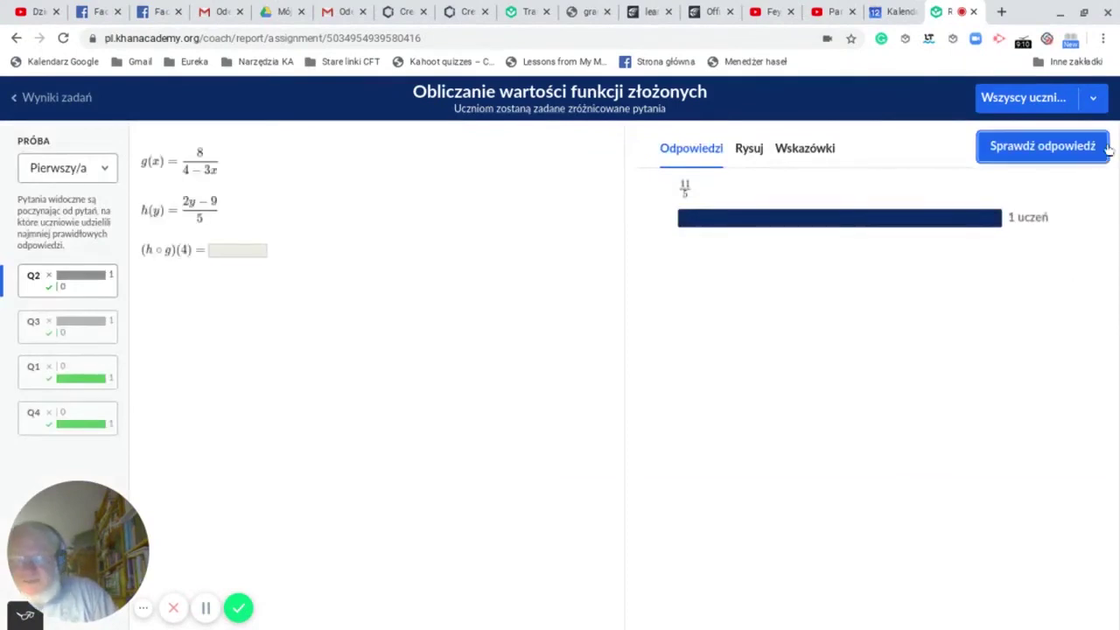
pyautogui.click(1092, 98)
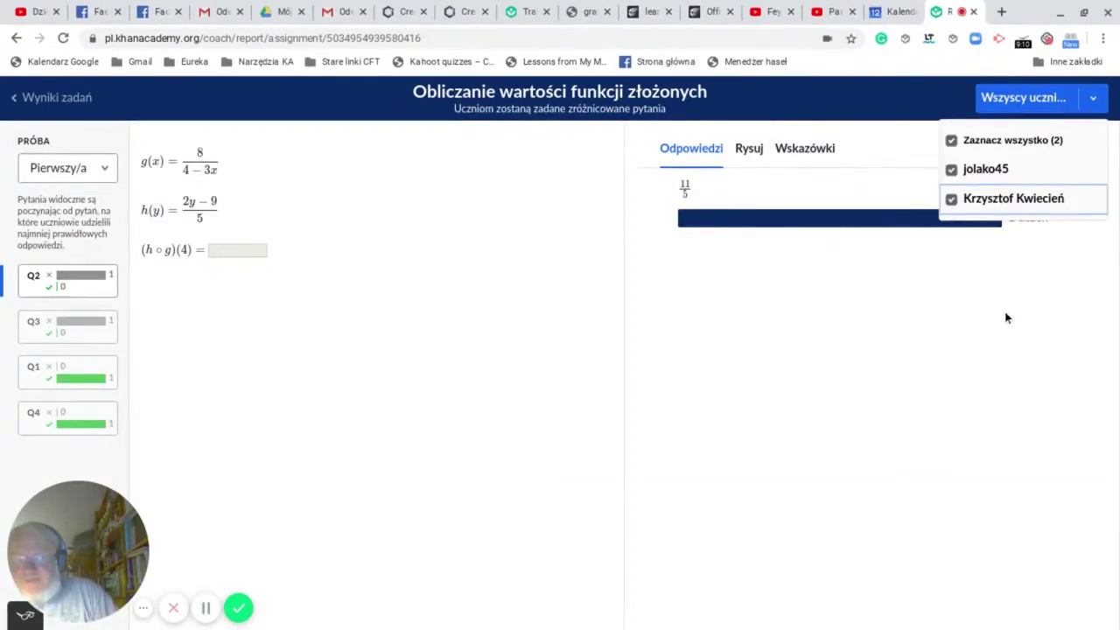
pyautogui.click(1093, 100)
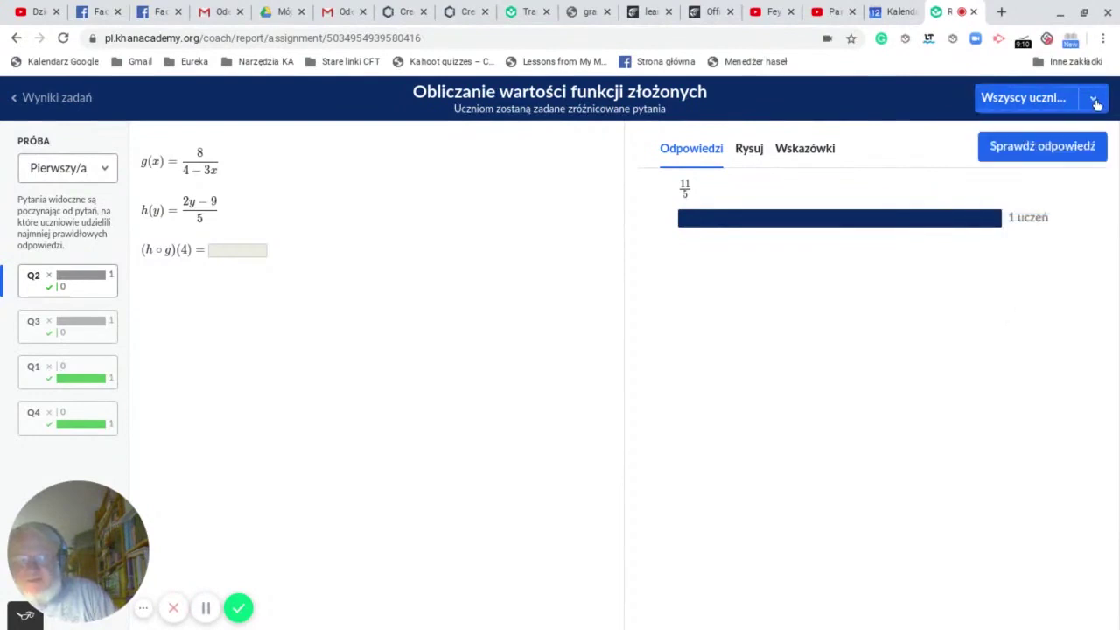
pyautogui.click(1094, 102)
pyautogui.click(984, 201)
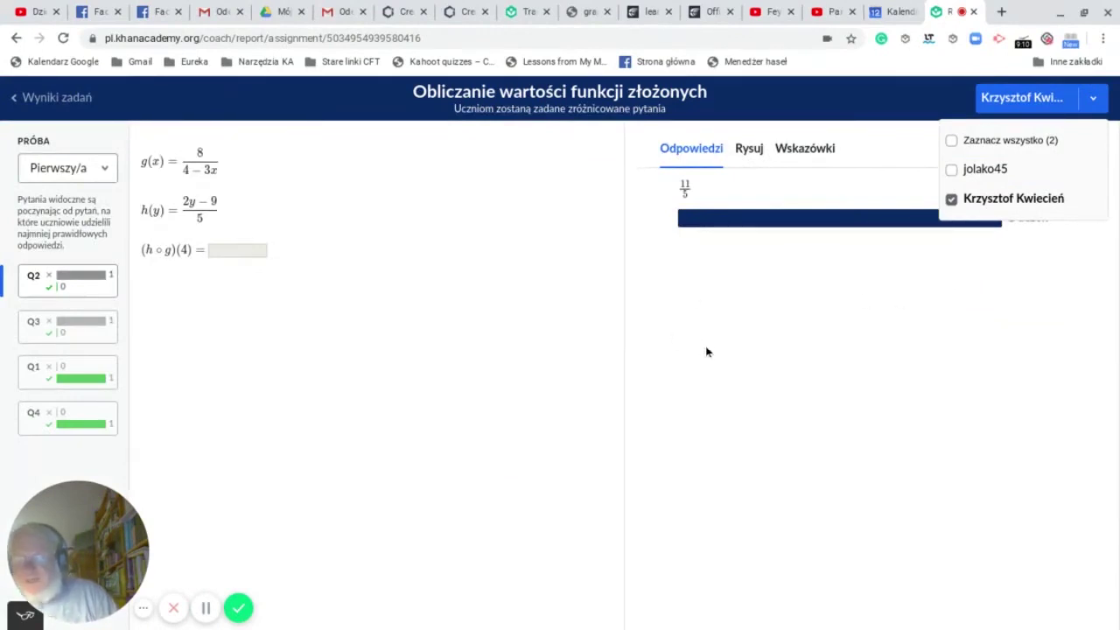
pyautogui.click(509, 370)
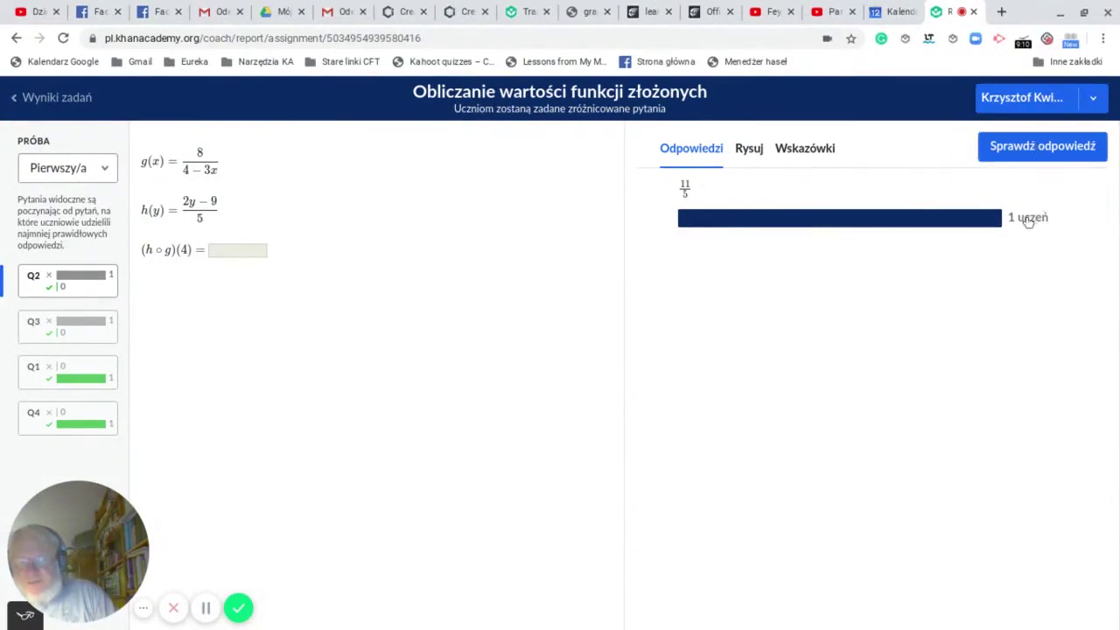
# Reveal the correct answer to question Q2 and switch the report to the student's last attempt (Ostatni).
pyautogui.click(1035, 148)
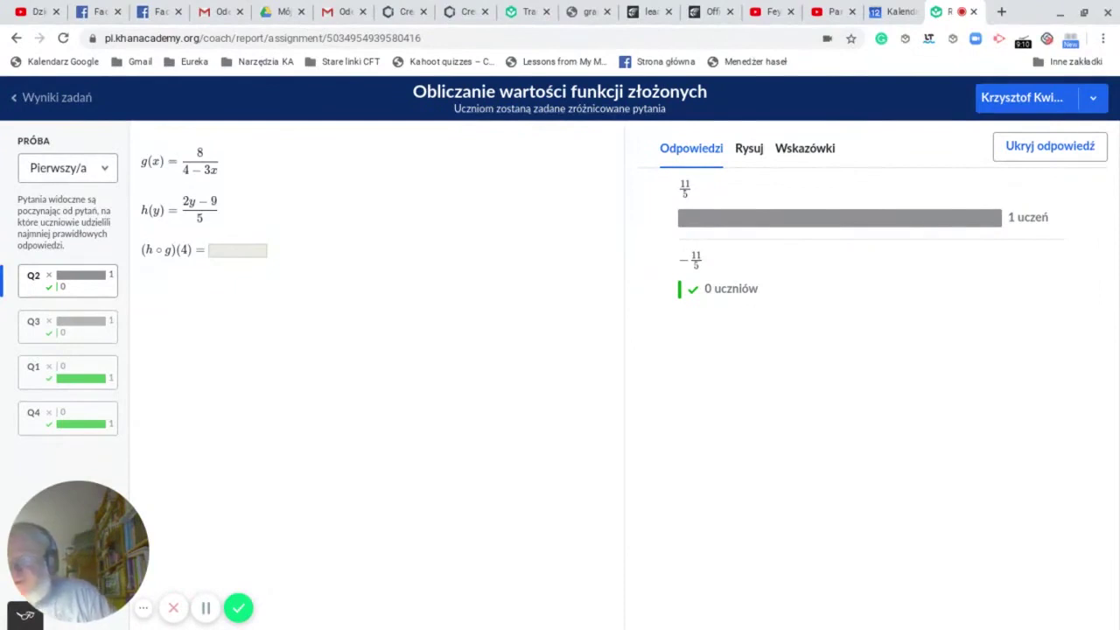
pyautogui.click(106, 169)
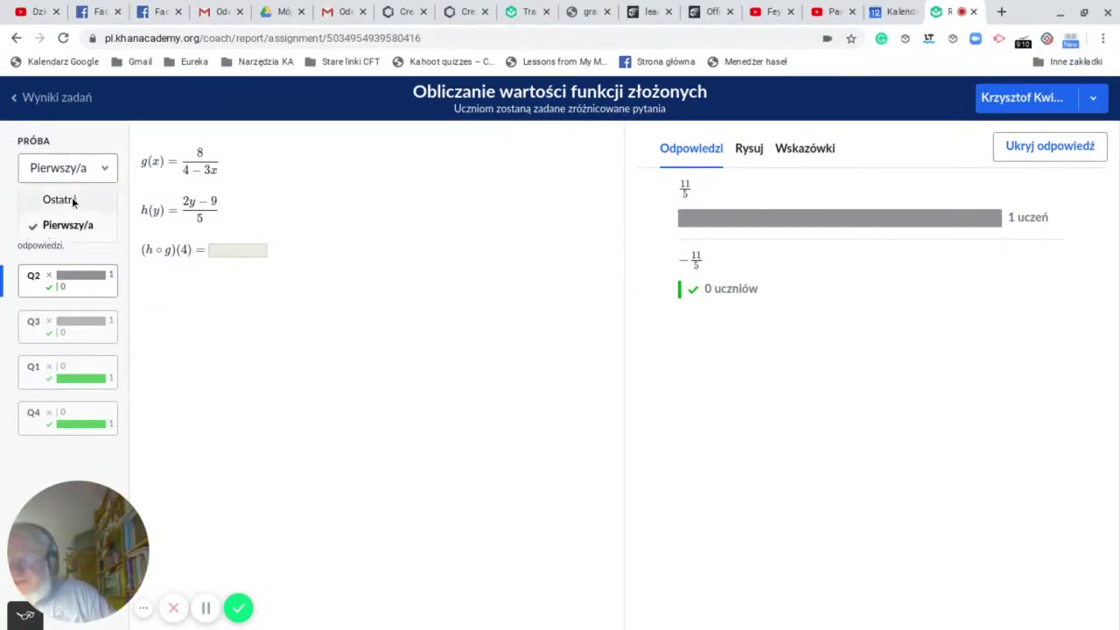
pyautogui.click(73, 200)
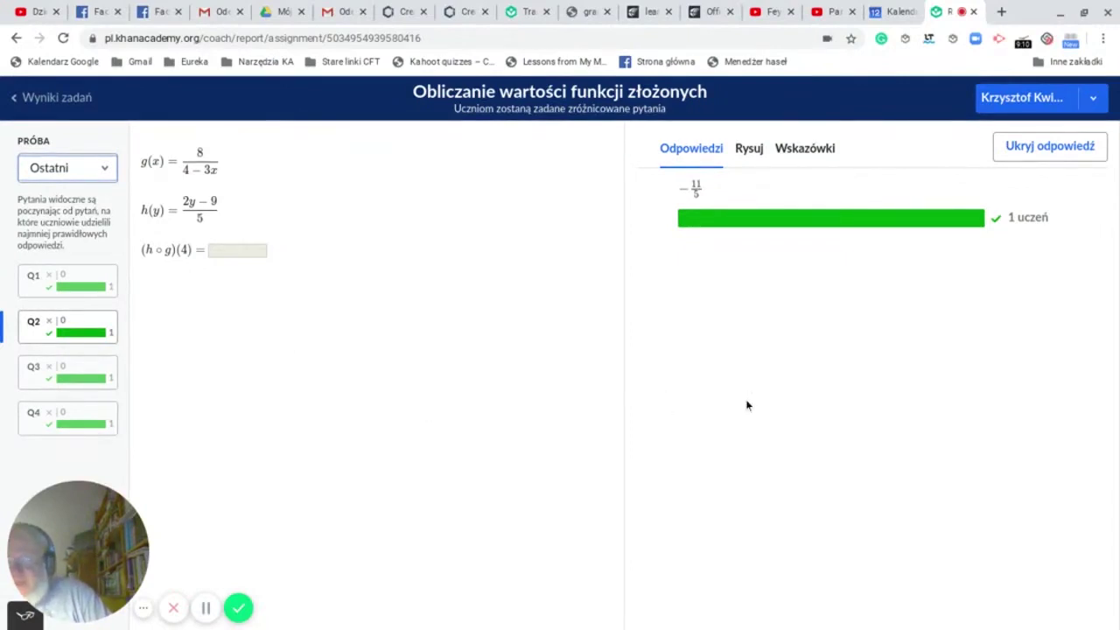
# From the homework results, view the first attempt (Pierwszy/a) in the student's report for Wprowadzenie do stosunków dwóch wielkości, and return to the results.
pyautogui.click(16, 37)
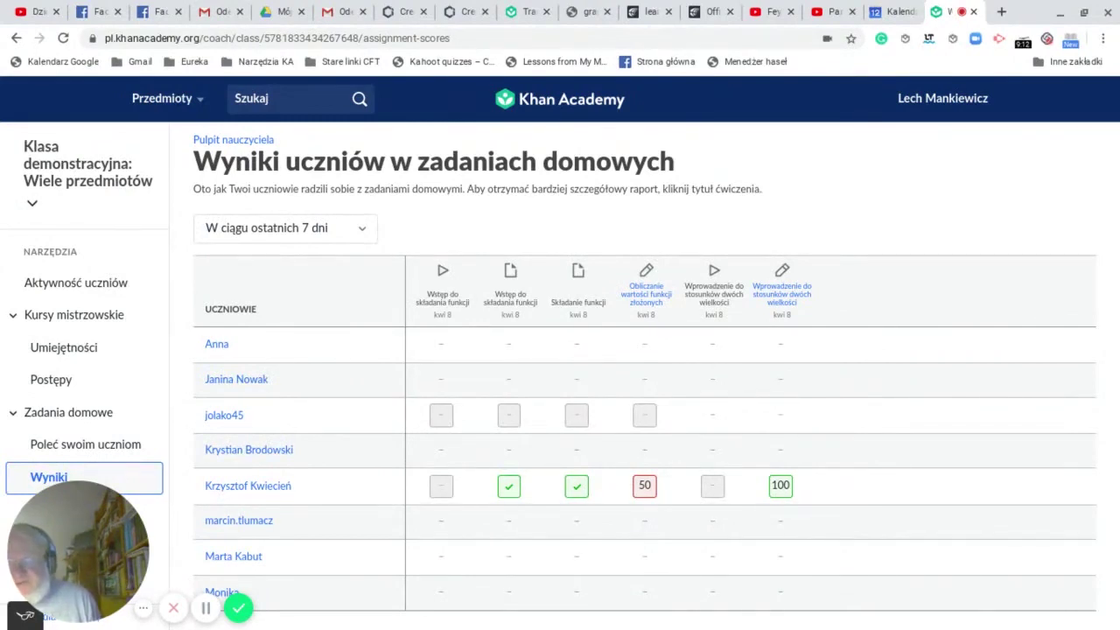
pyautogui.click(781, 486)
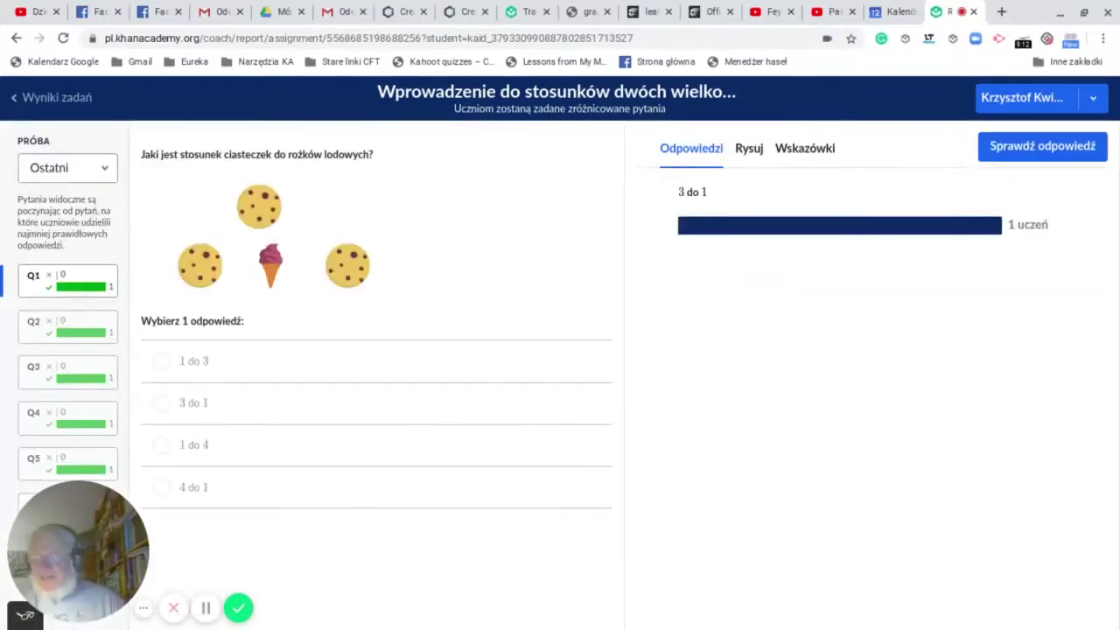
pyautogui.click(103, 169)
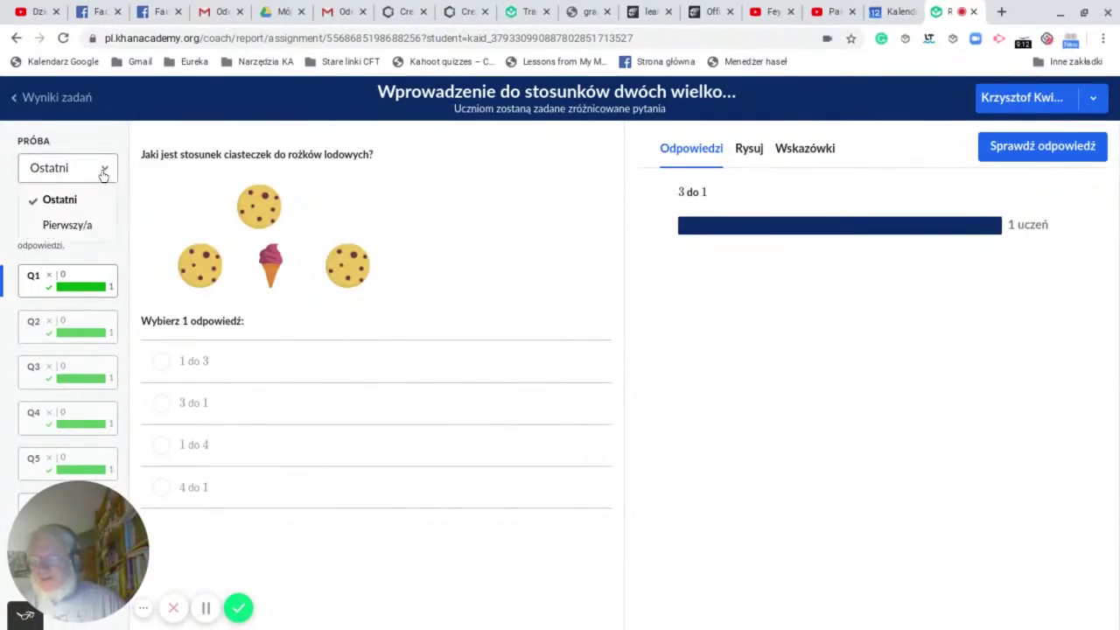
pyautogui.click(89, 224)
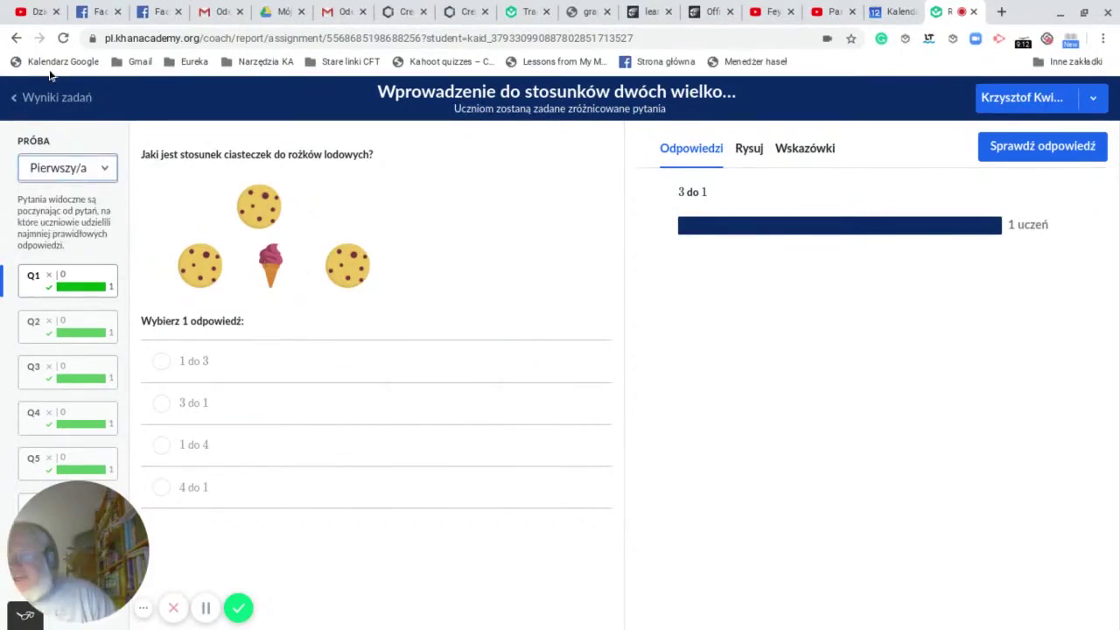
pyautogui.click(15, 37)
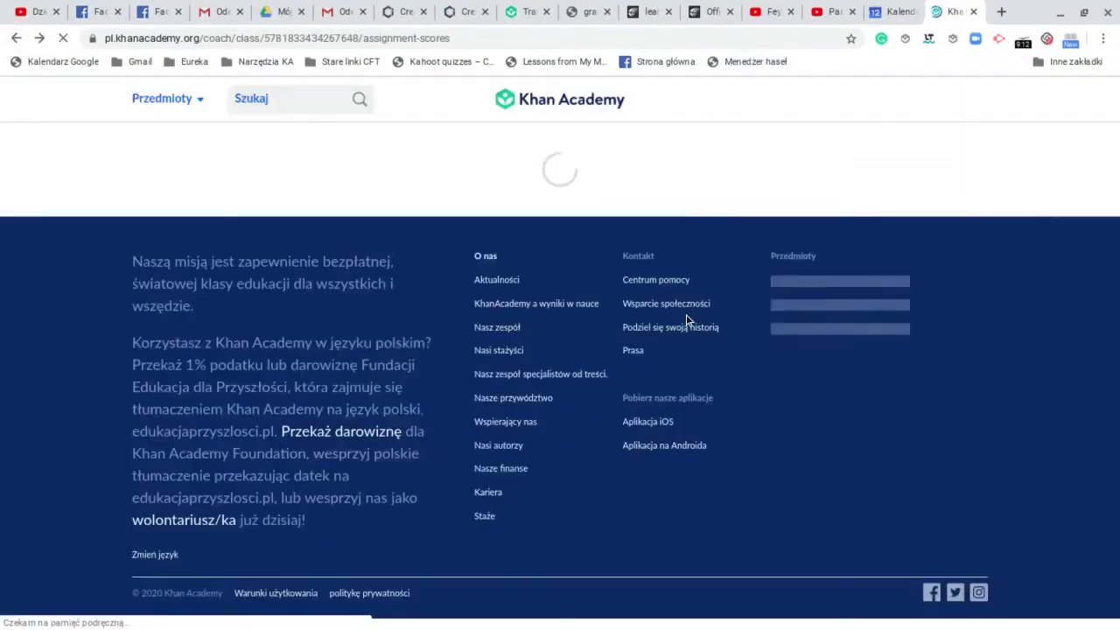